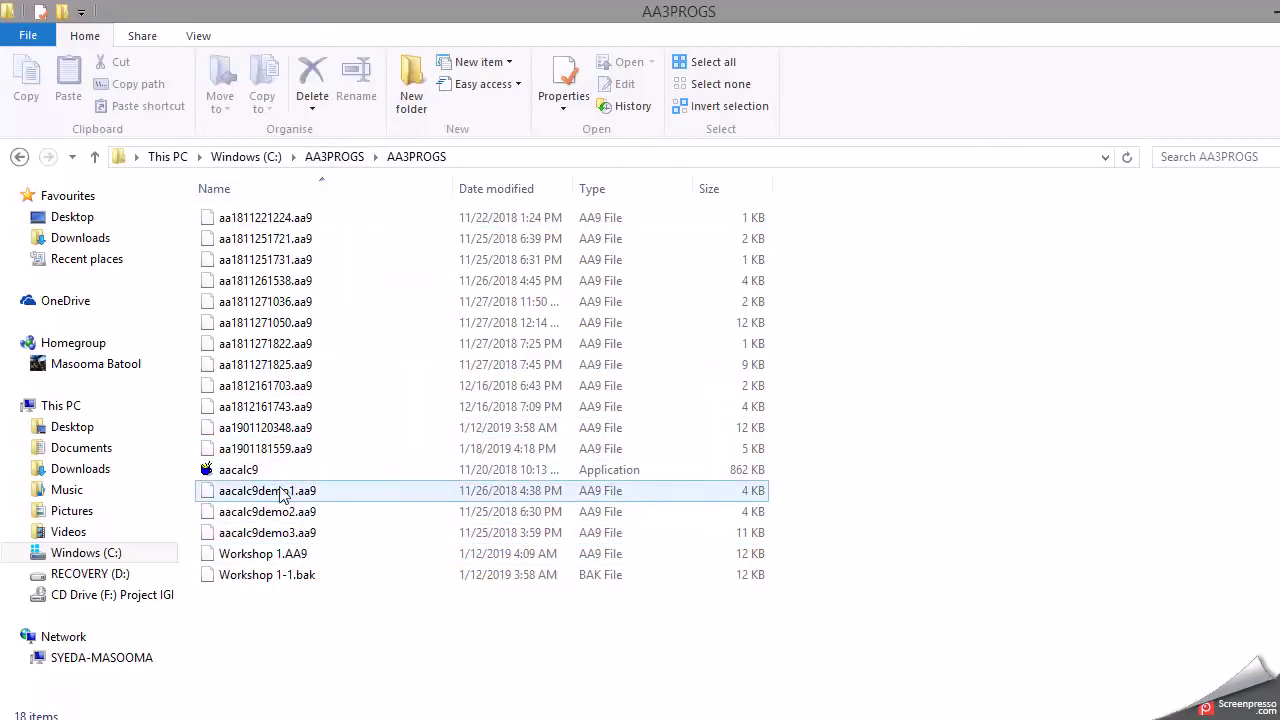
Lower the computer's speaker volume
mouse_move(263, 490)
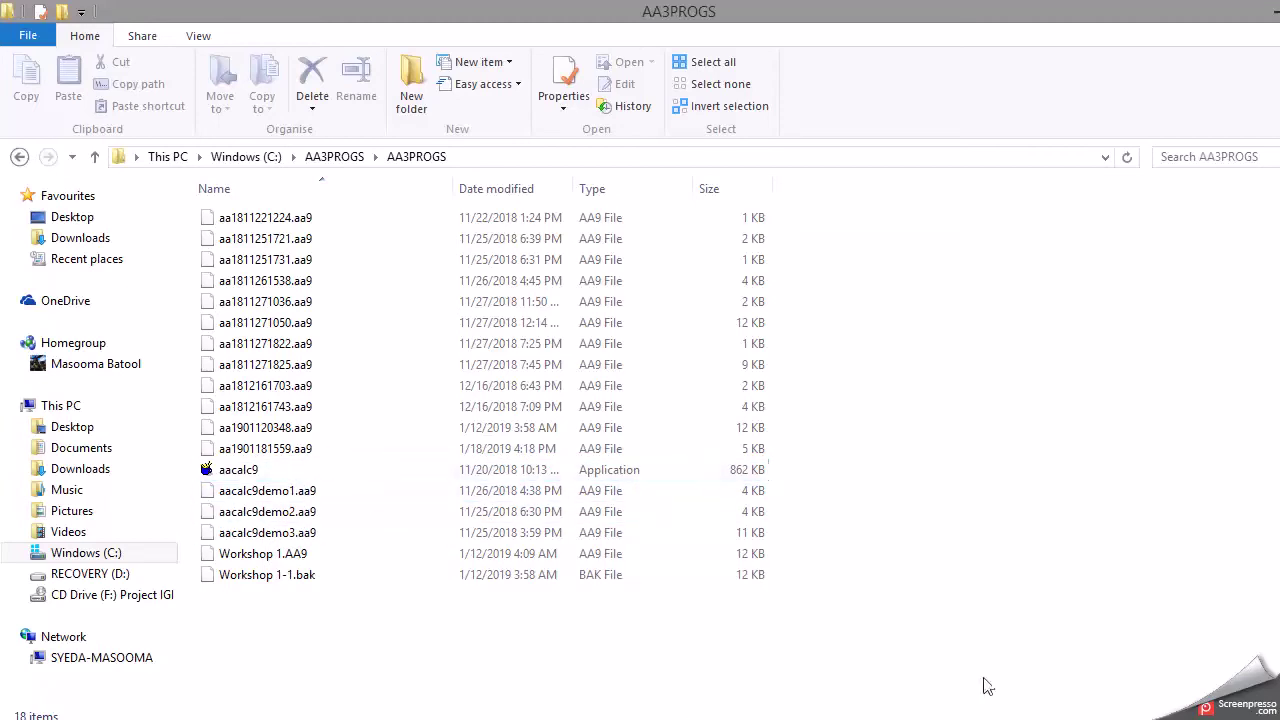
click(1262, 715)
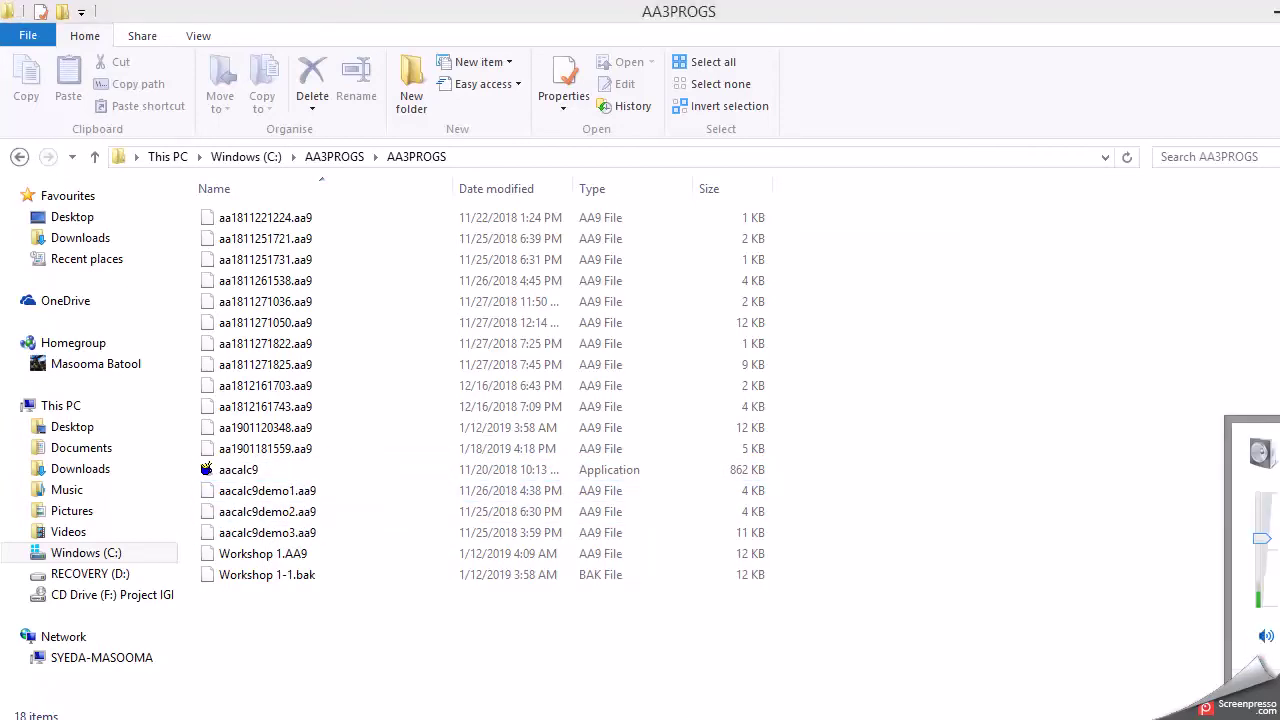
drag(1262, 540, 1262, 578)
Launch aacalc9 from the AA3PROGS folder and create a new job, accepting the information message about the job data
double_click(238, 469)
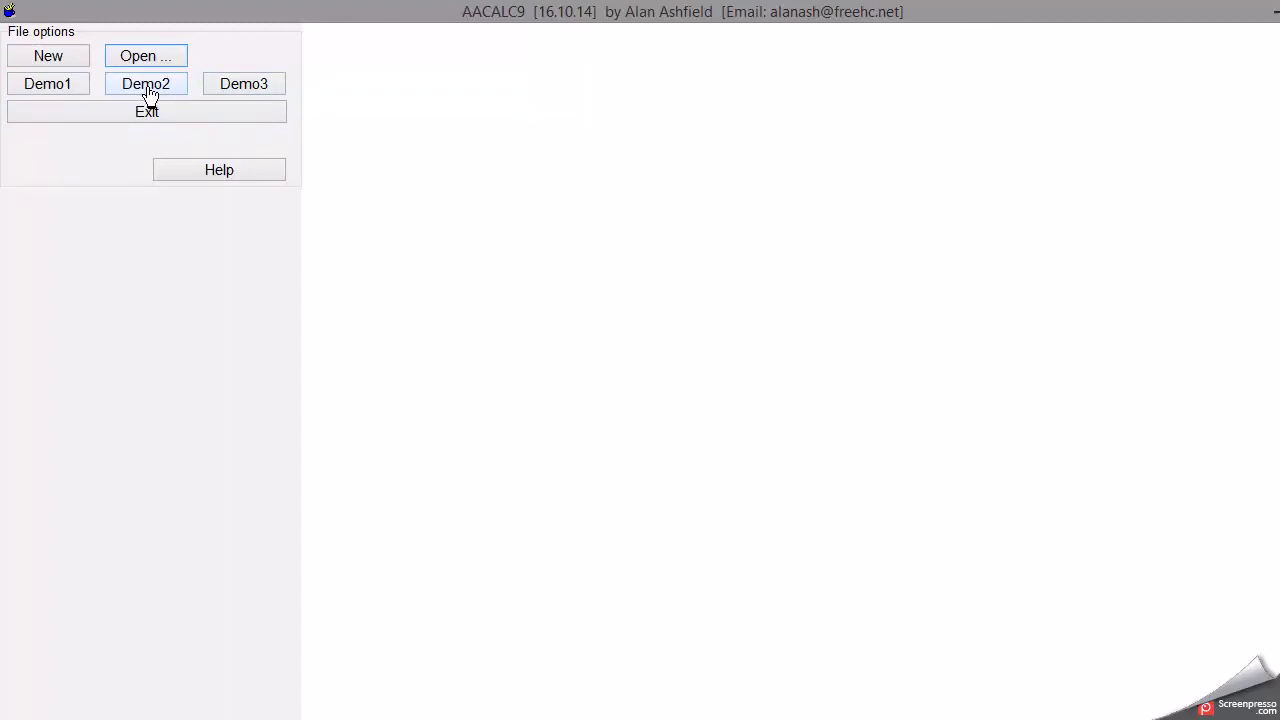
click(44, 60)
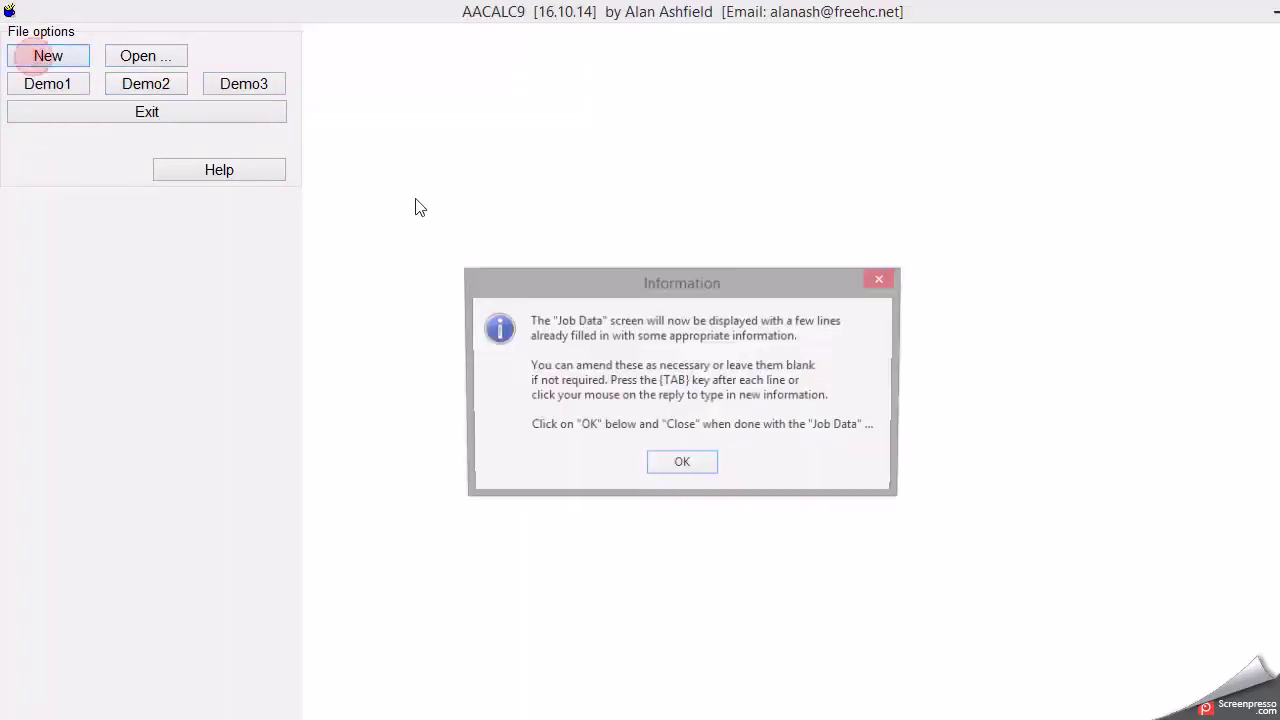
click(674, 472)
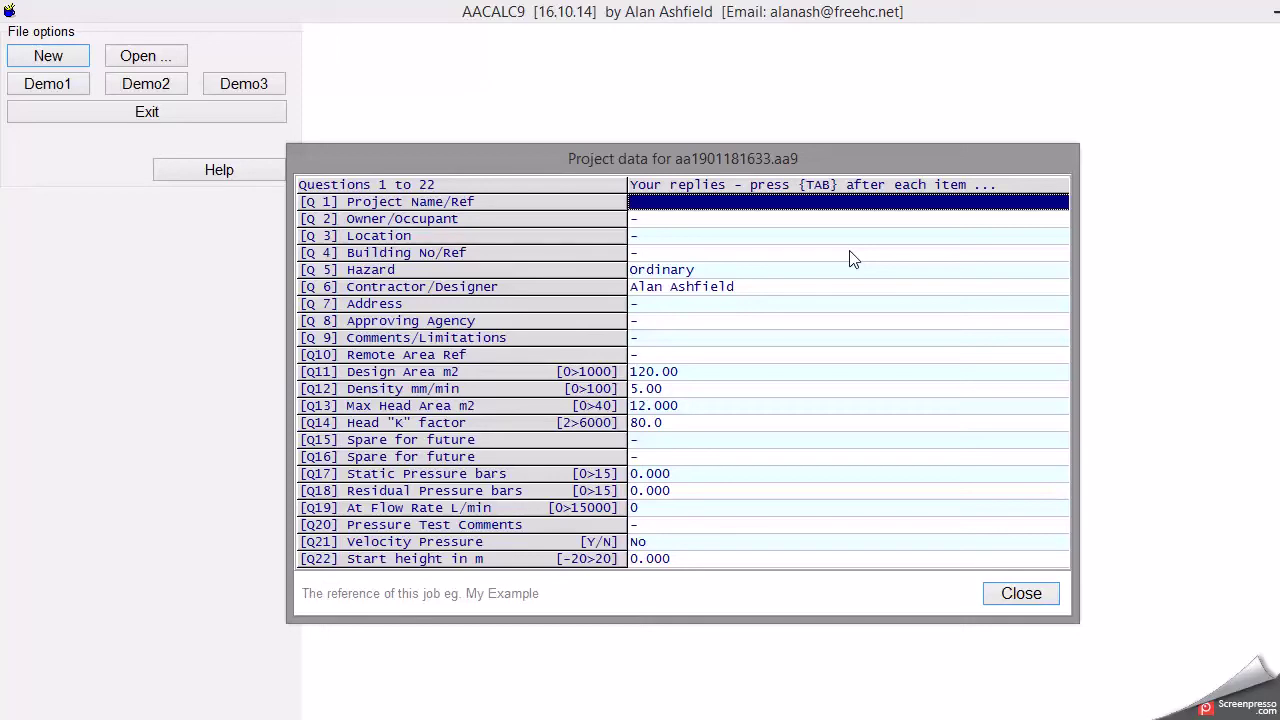
Set the Project Name/Ref to "NFPAP Demo"
text(NF)
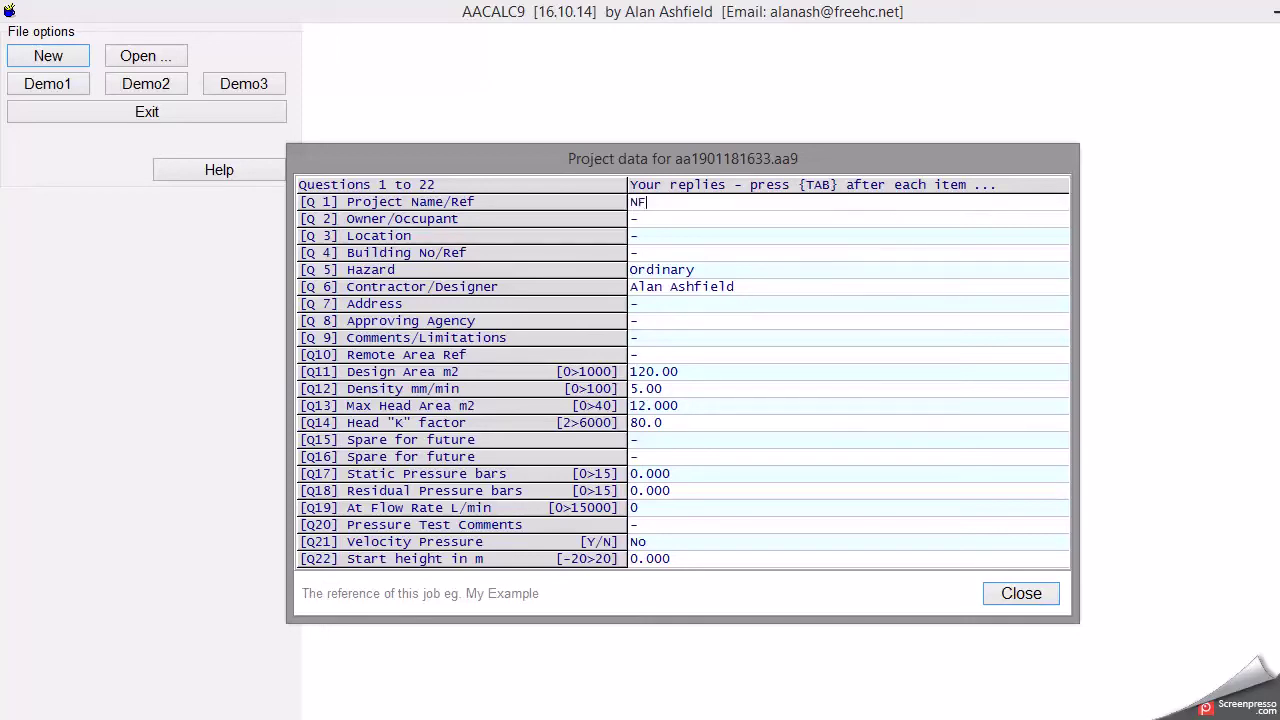
key(BackSpace)
key(BackSpace)
text(NFPAP Demo)
key(Tab)
Enter the designer's name as Contractor/Designer, leave the other text entries as they are and advance to Design Area
key(Tab)
key(Tab)
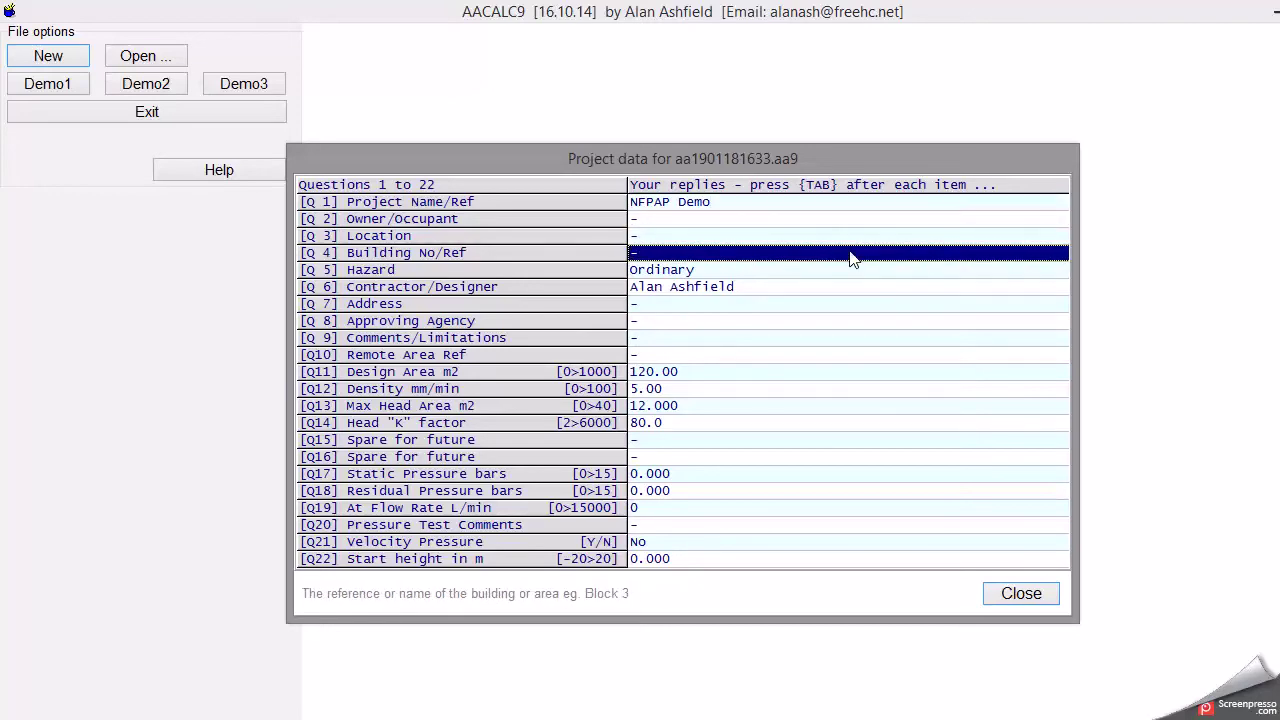
key(Tab)
key(Tab)
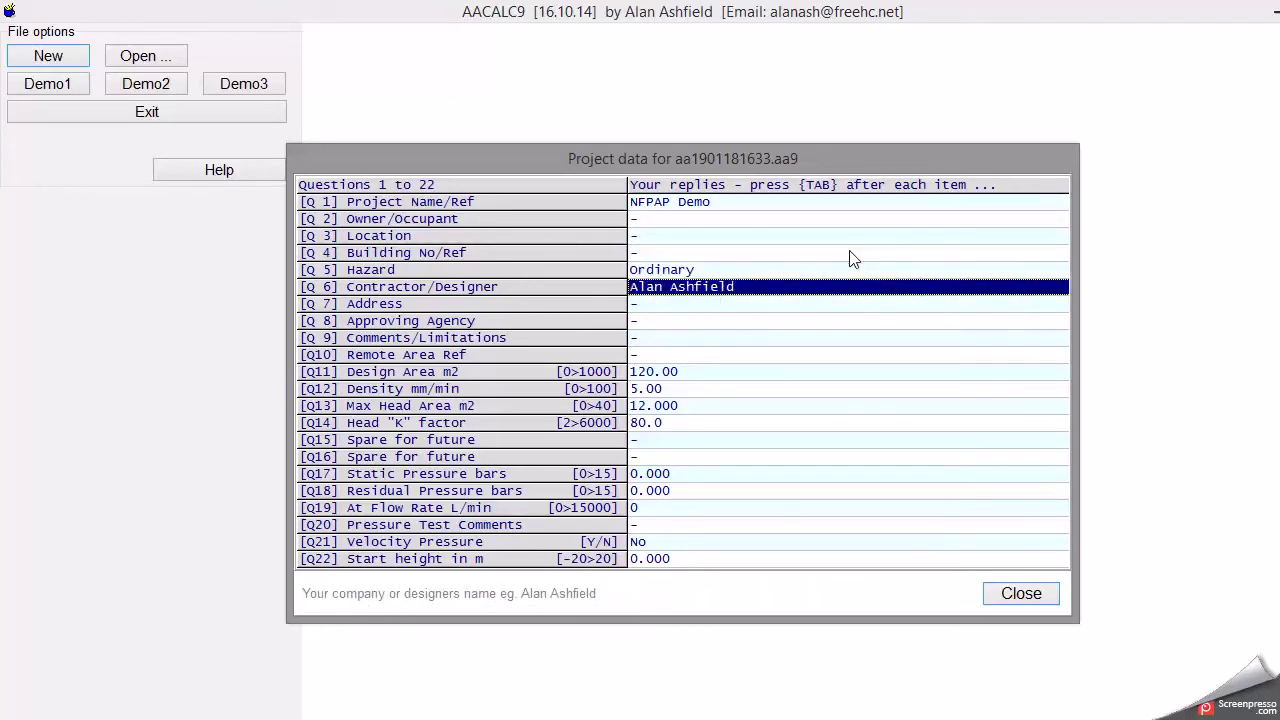
text(N)
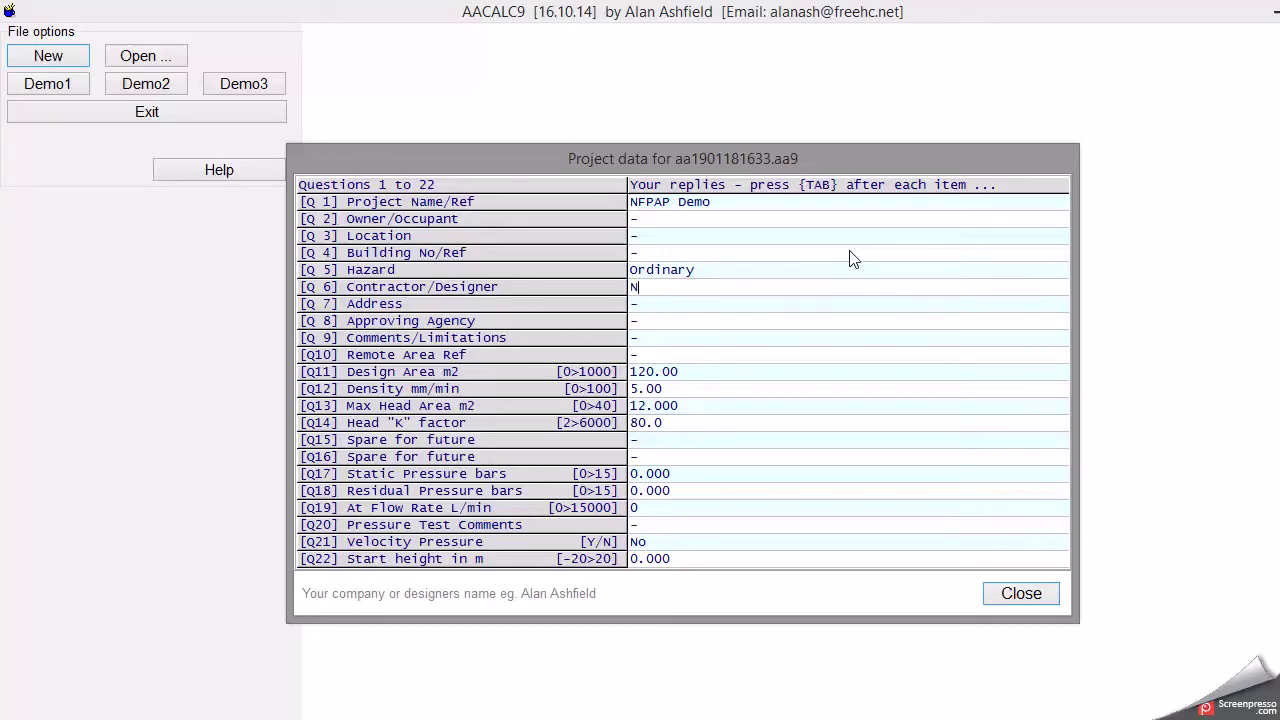
text(abeel Naqvi)
key(Tab)
key(Tab)
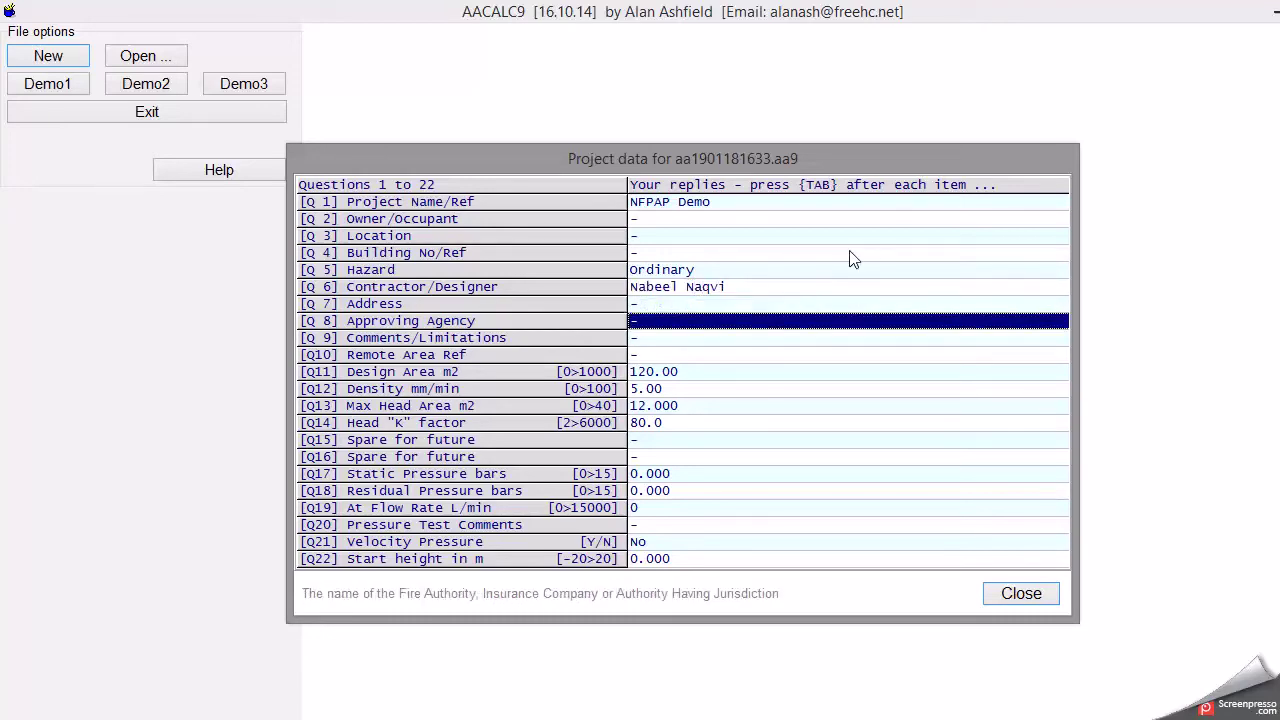
key(Tab)
key(Tab)
key(Tab)
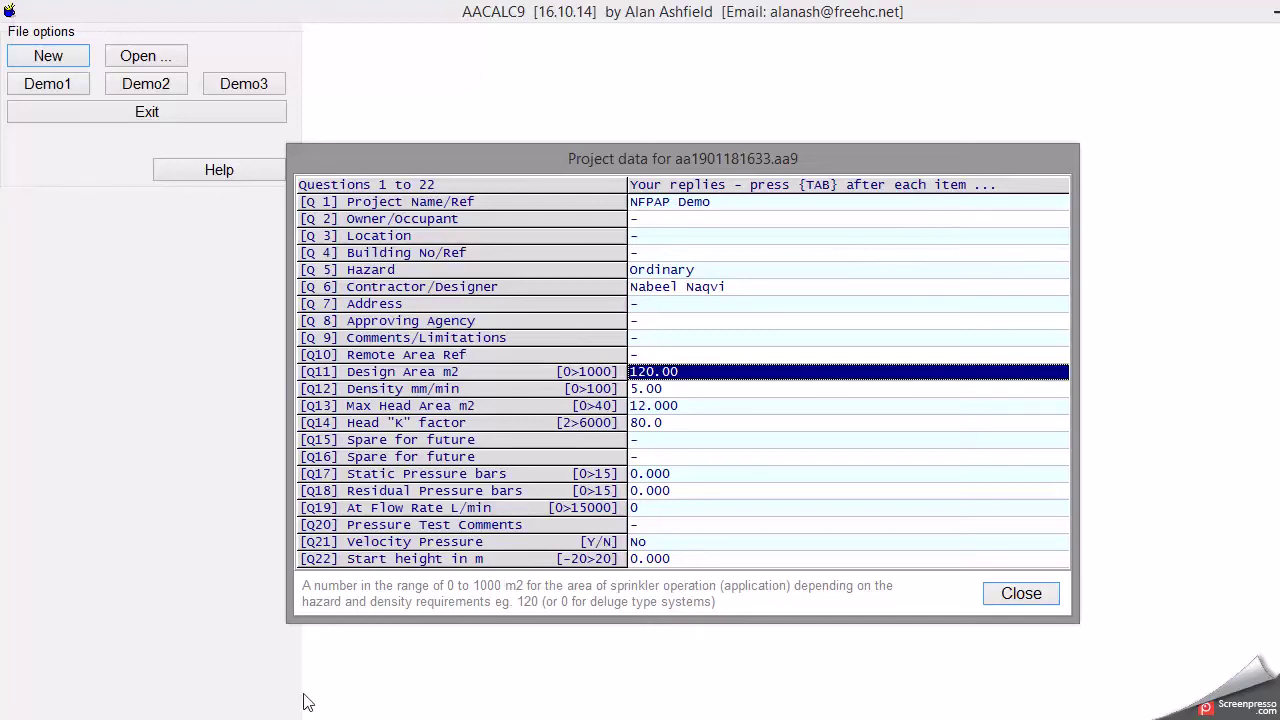
Open Calculator and divide 1825 by 3.28 twice to convert the design area to square metres
key(super)
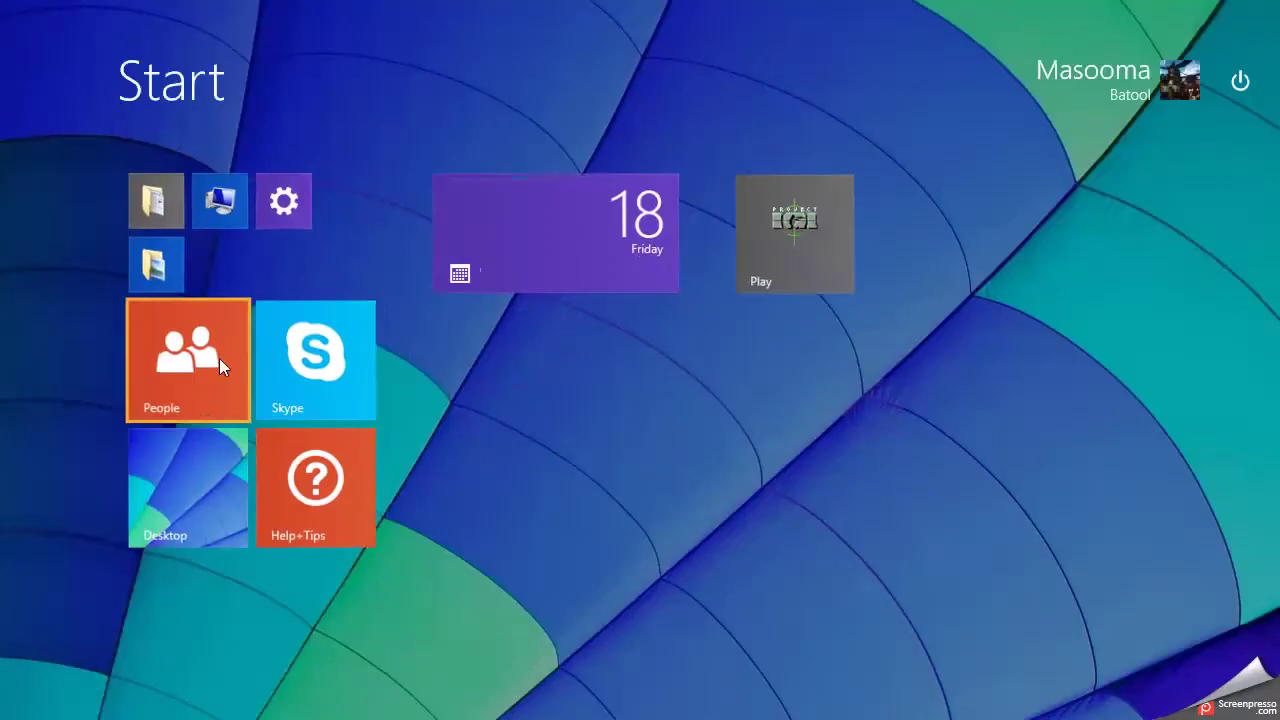
text(cal)
key(Return)
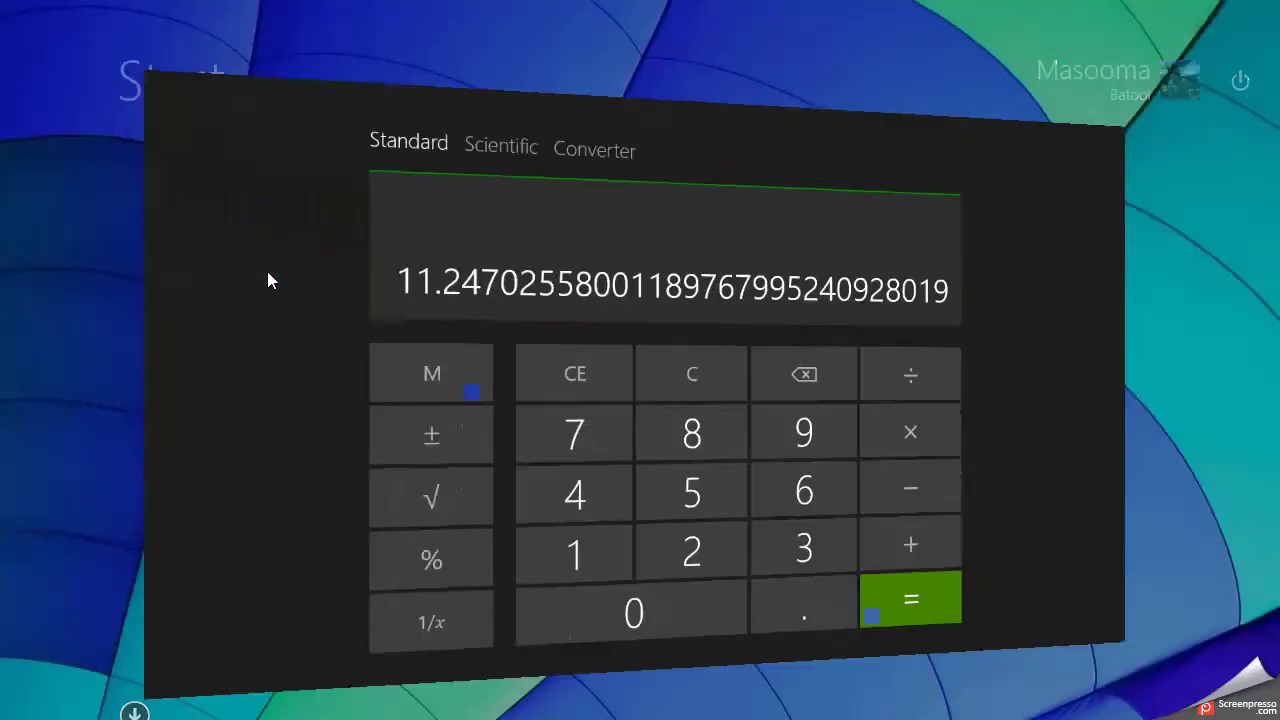
text(1825)
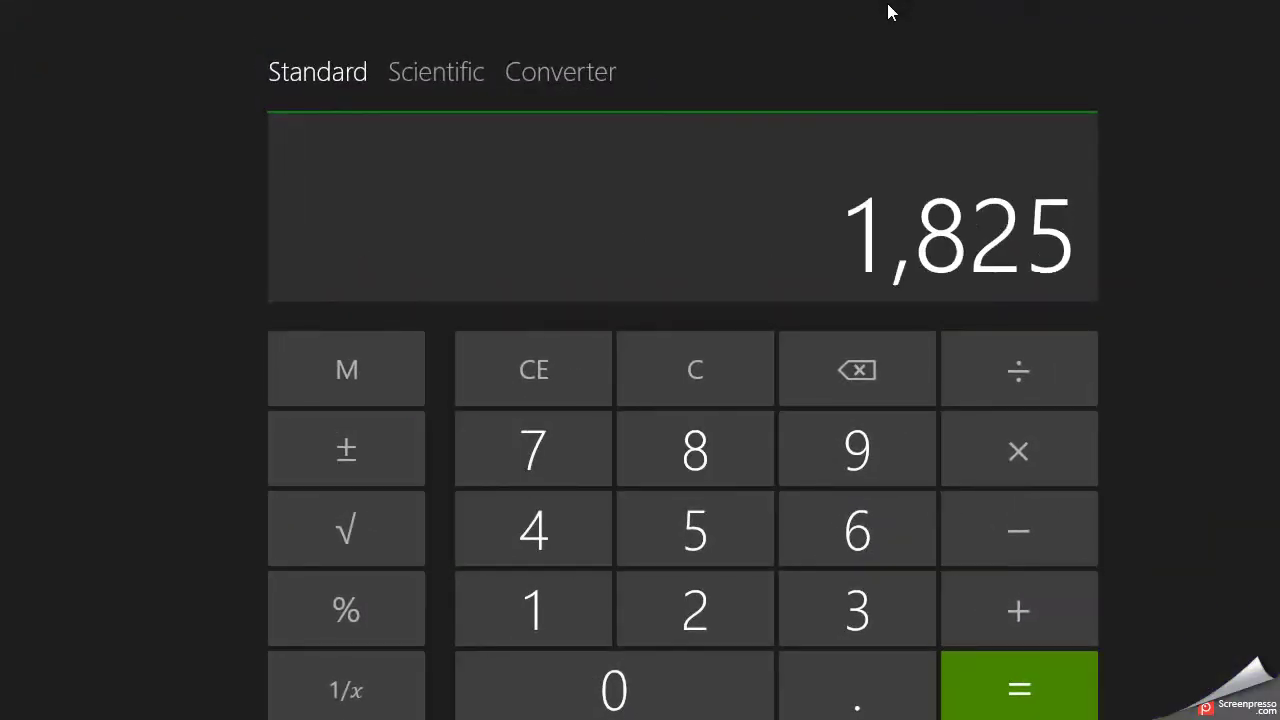
key(slash)
text(3.28)
key(Return)
key(Return)
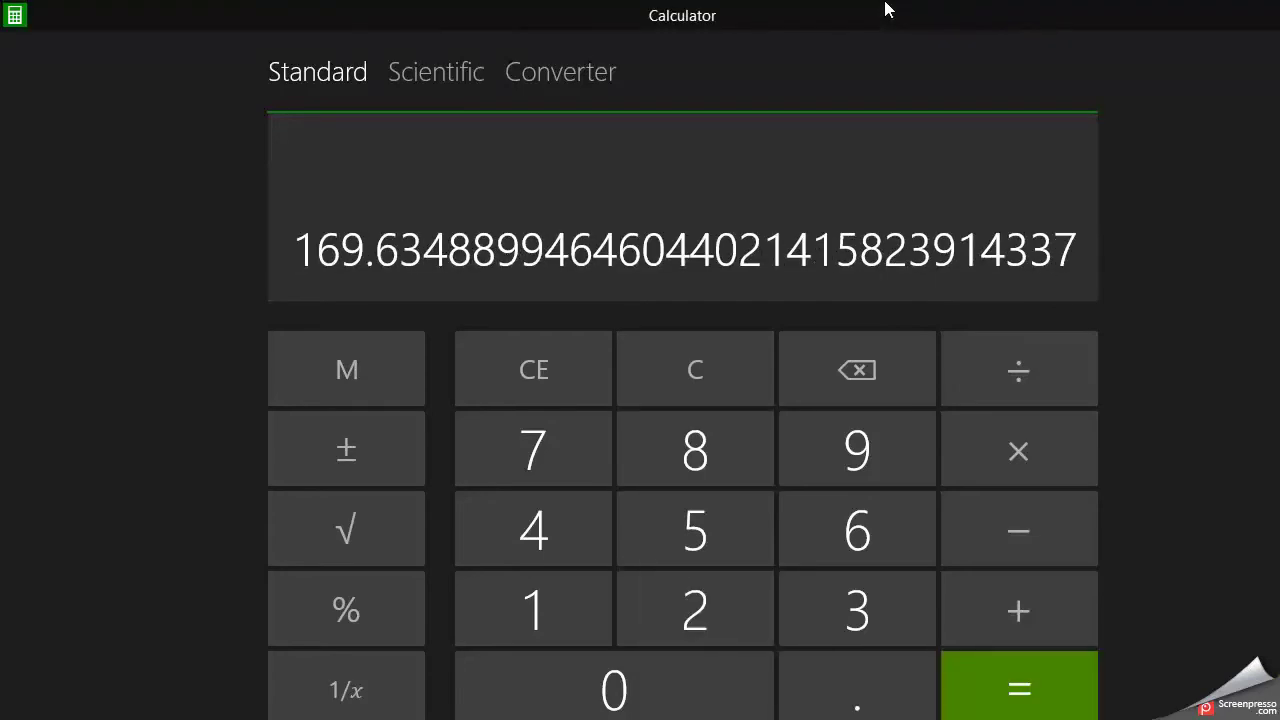
Switch back to AACALC9 and set the Design Area to 169.60 m2
key(alt+Tab)
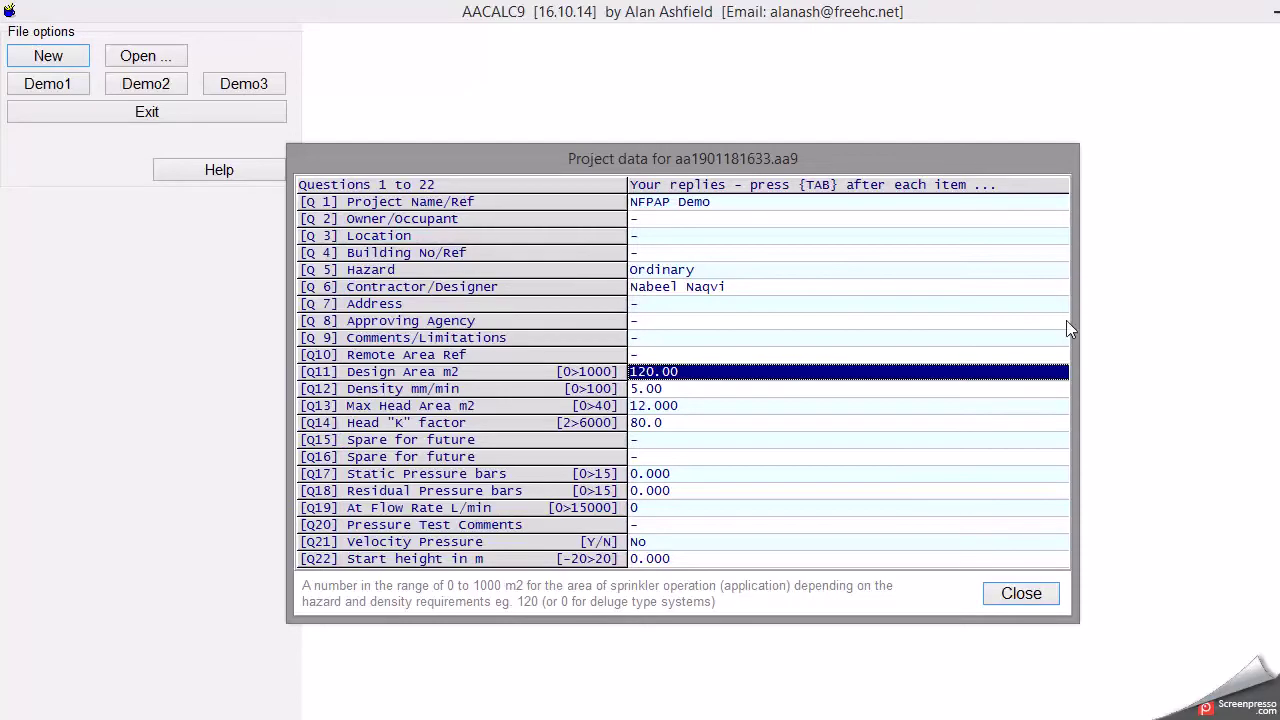
text(169.60)
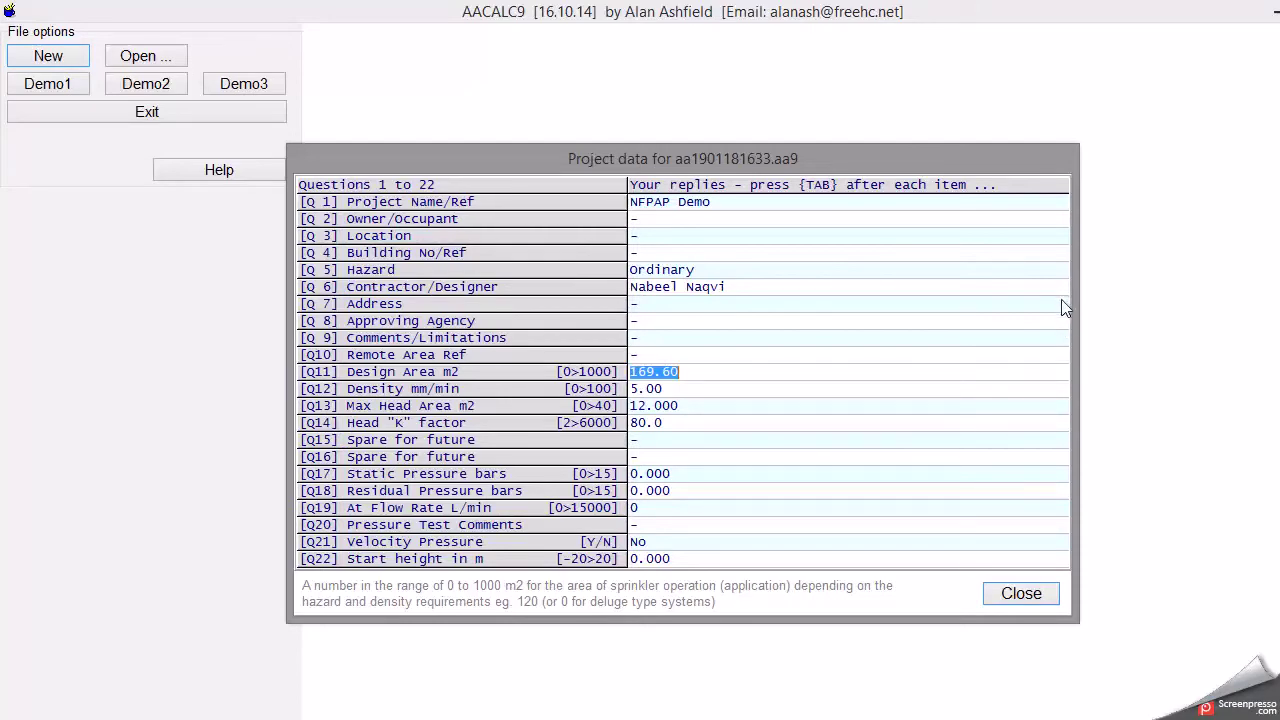
key(Tab)
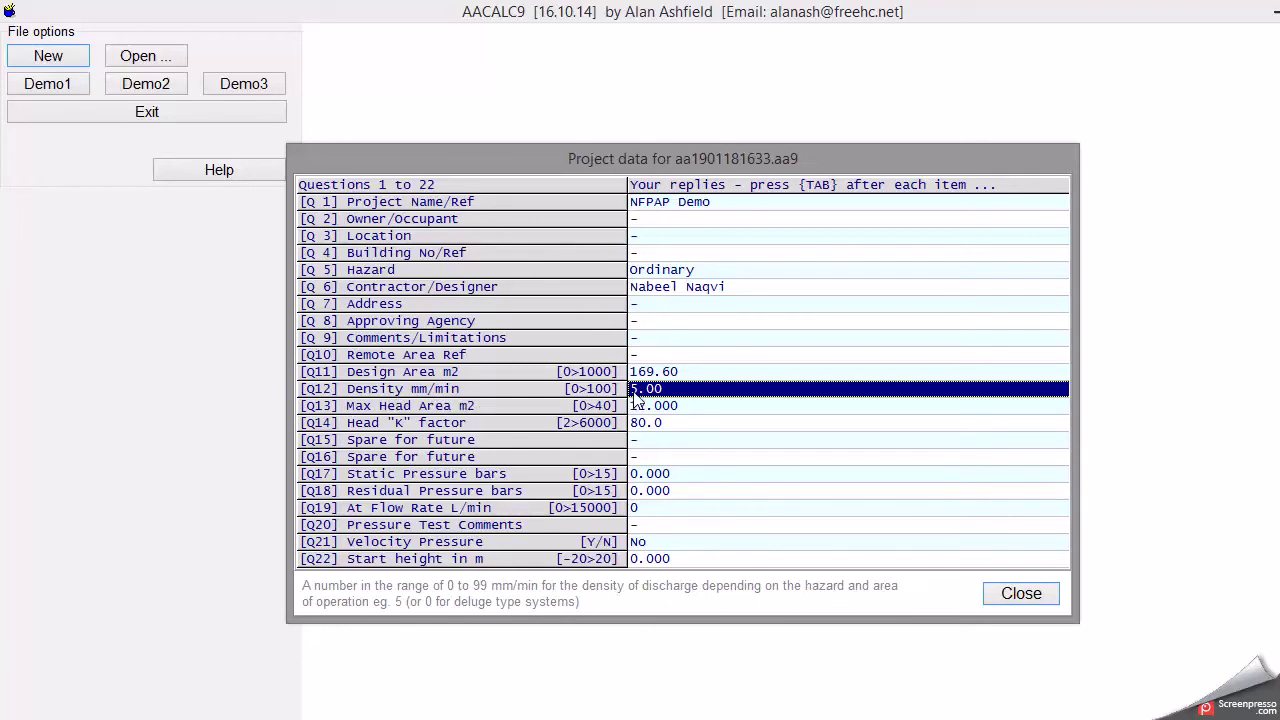
Switch to Calculator and multiply 0.15 by 40.746 to convert the density to mm/min
key(alt+Tab)
text(0.15*)
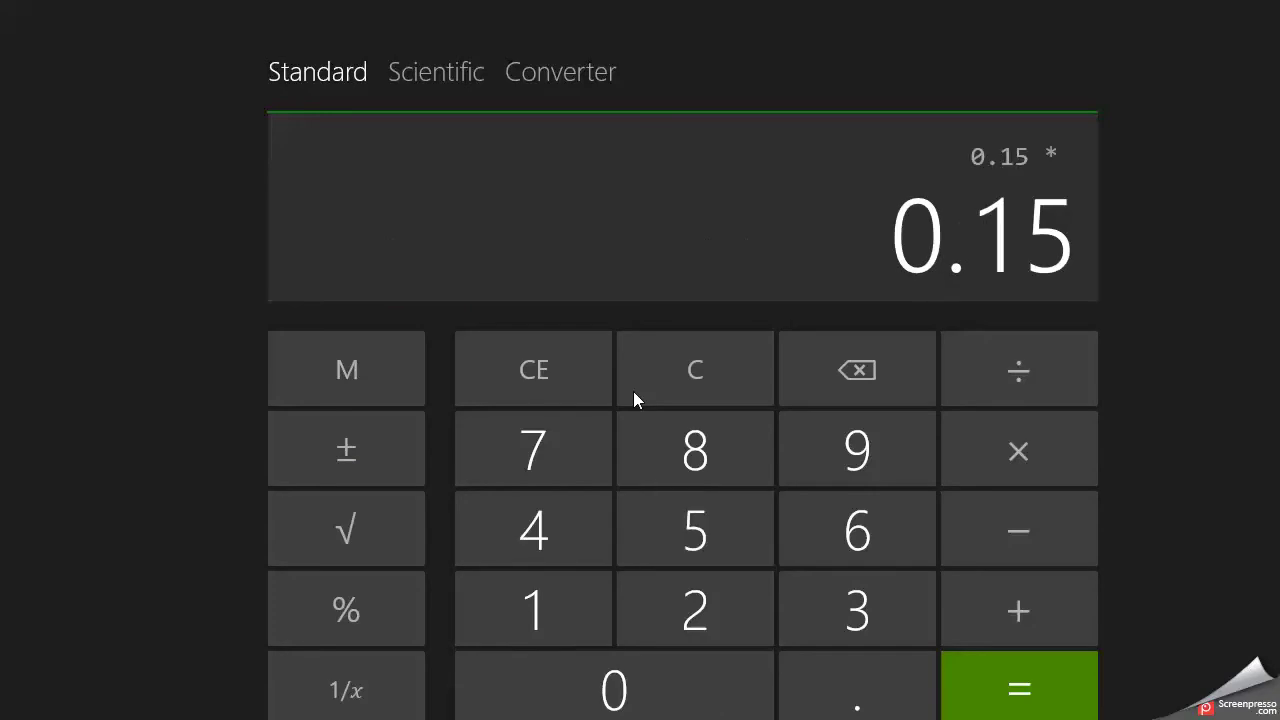
text(40.)
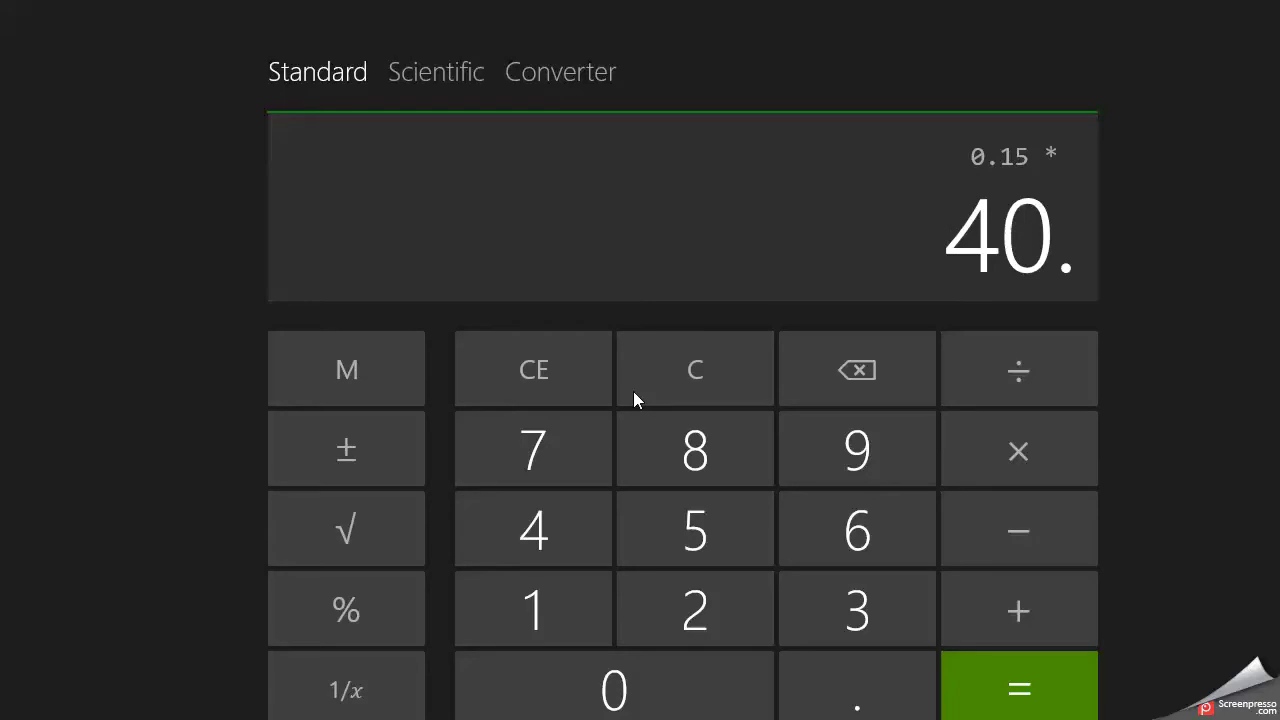
text(7)
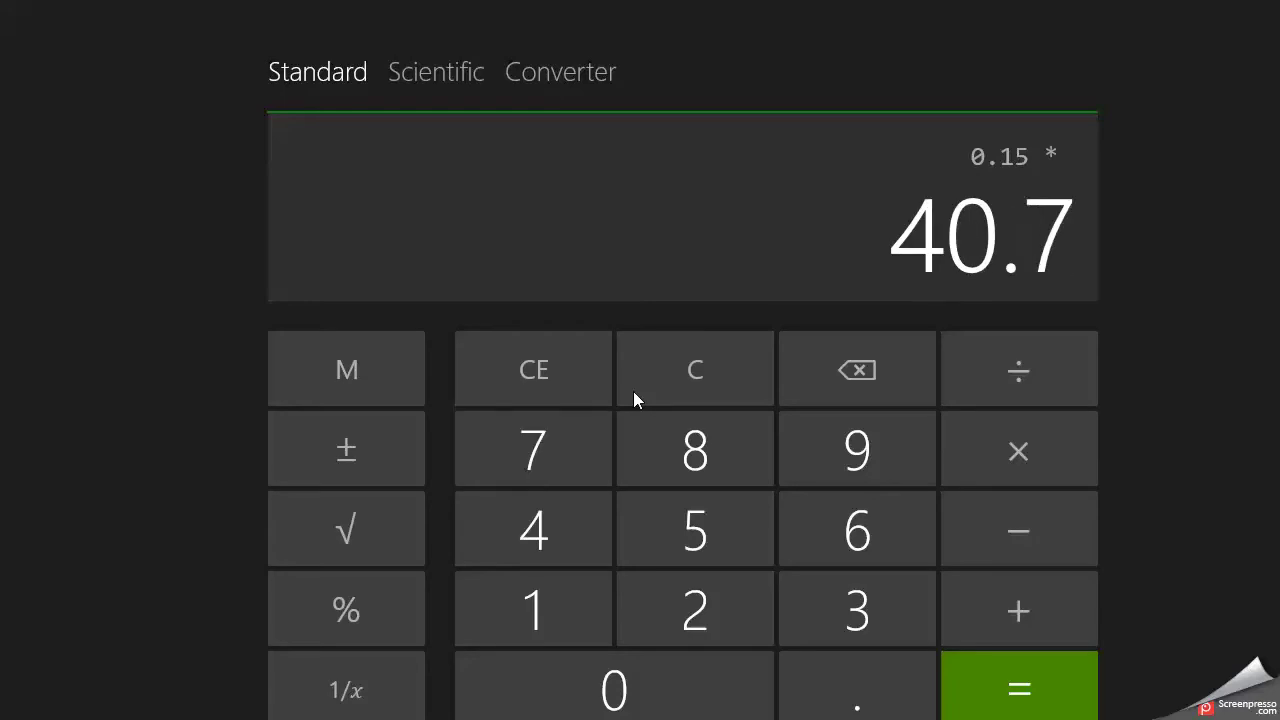
text(46)
key(Return)
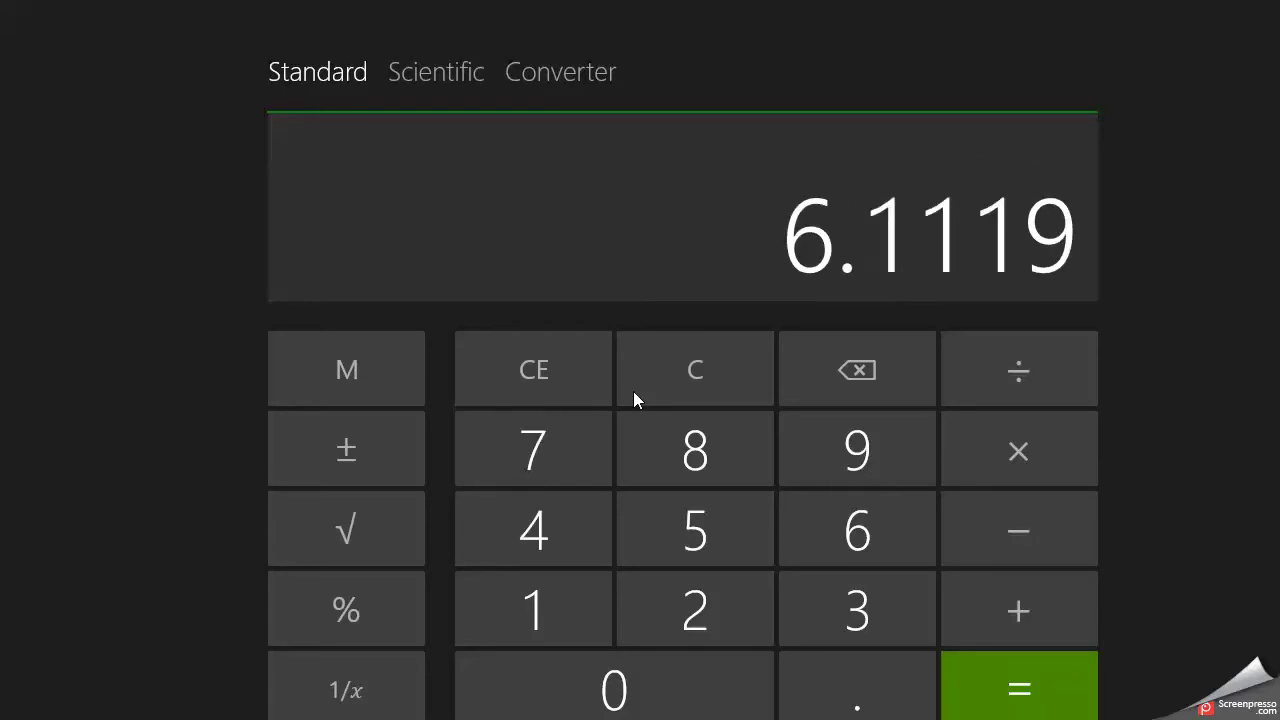
Switch back to AACALC9 and set the Density to 6.11 mm/min
key(alt+Tab)
text(61)
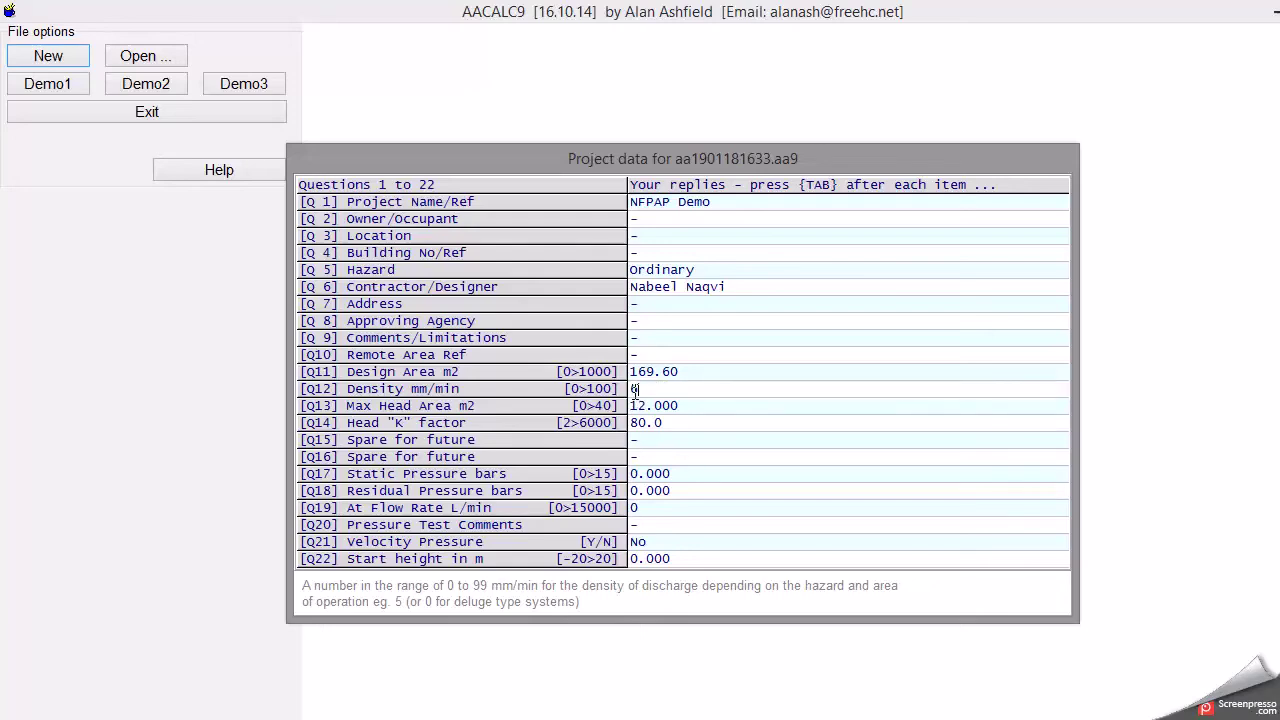
key(BackSpace)
text(.11)
key(Tab)
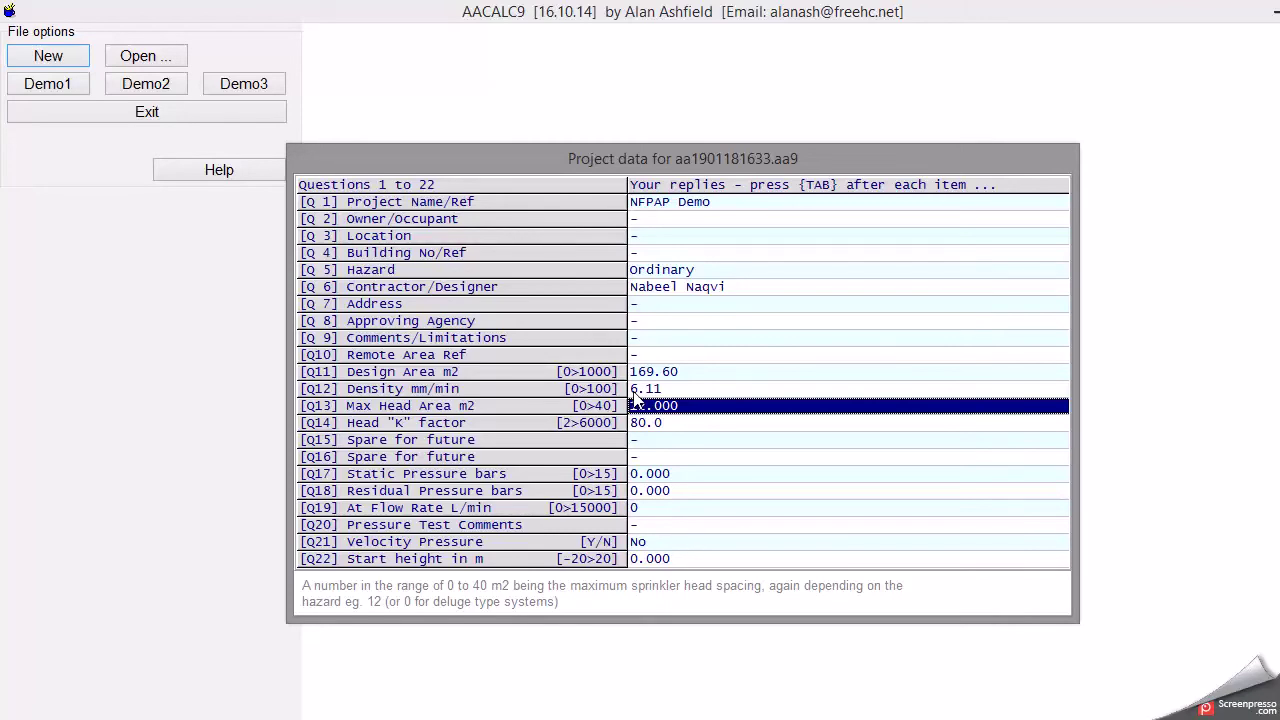
Switch to Calculator, multiply 11 by 11 and divide by 3.28 twice to get the head area in square metres
key(alt+Tab)
text(11*11)
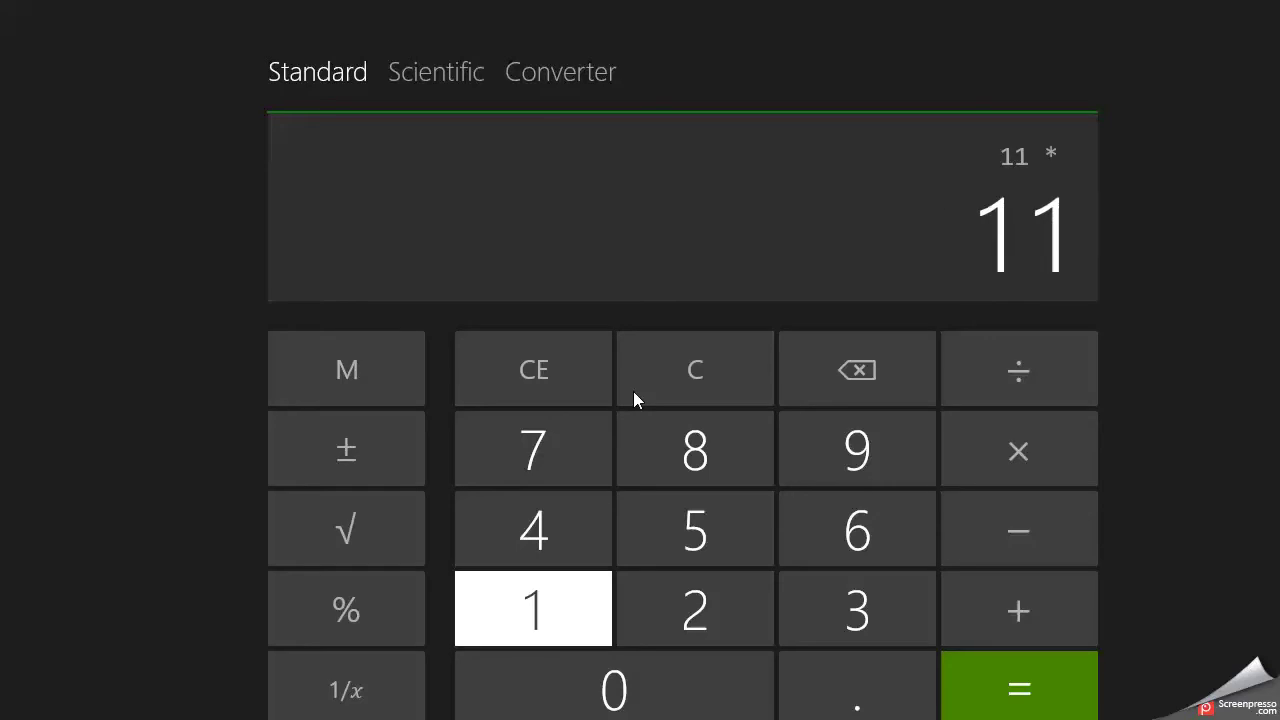
key(Return)
text(/3.28/3.28)
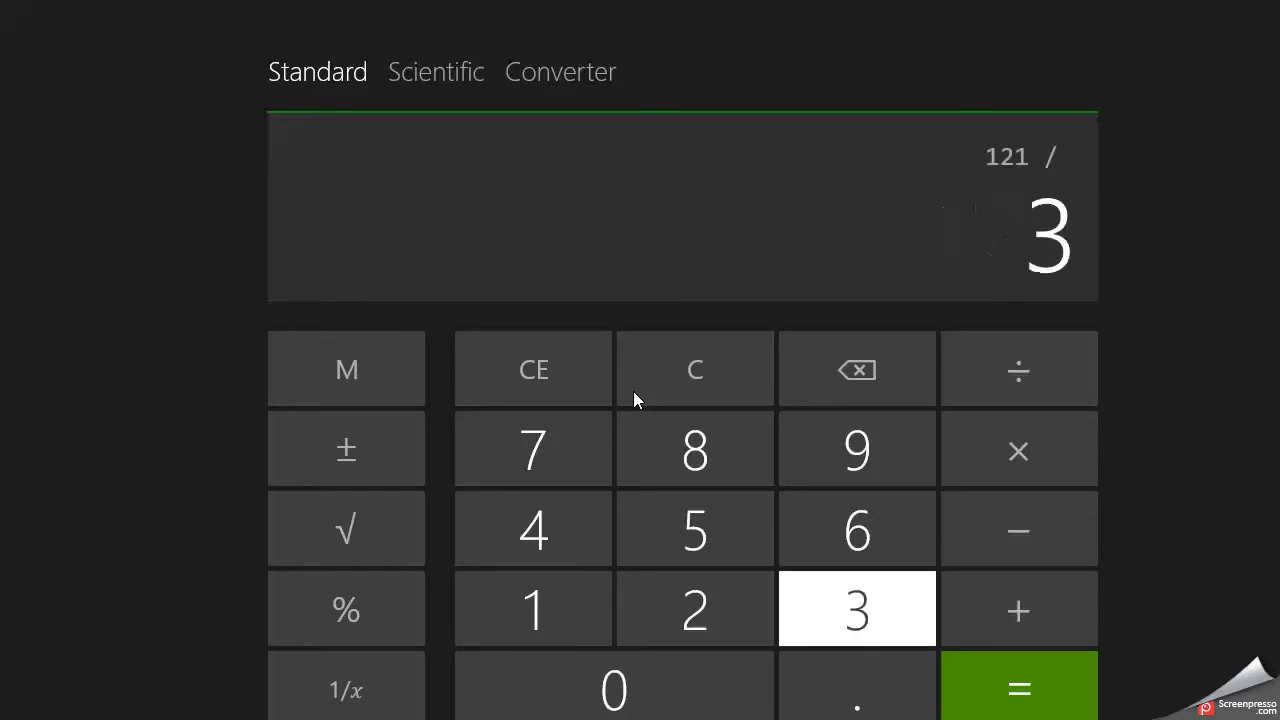
key(Return)
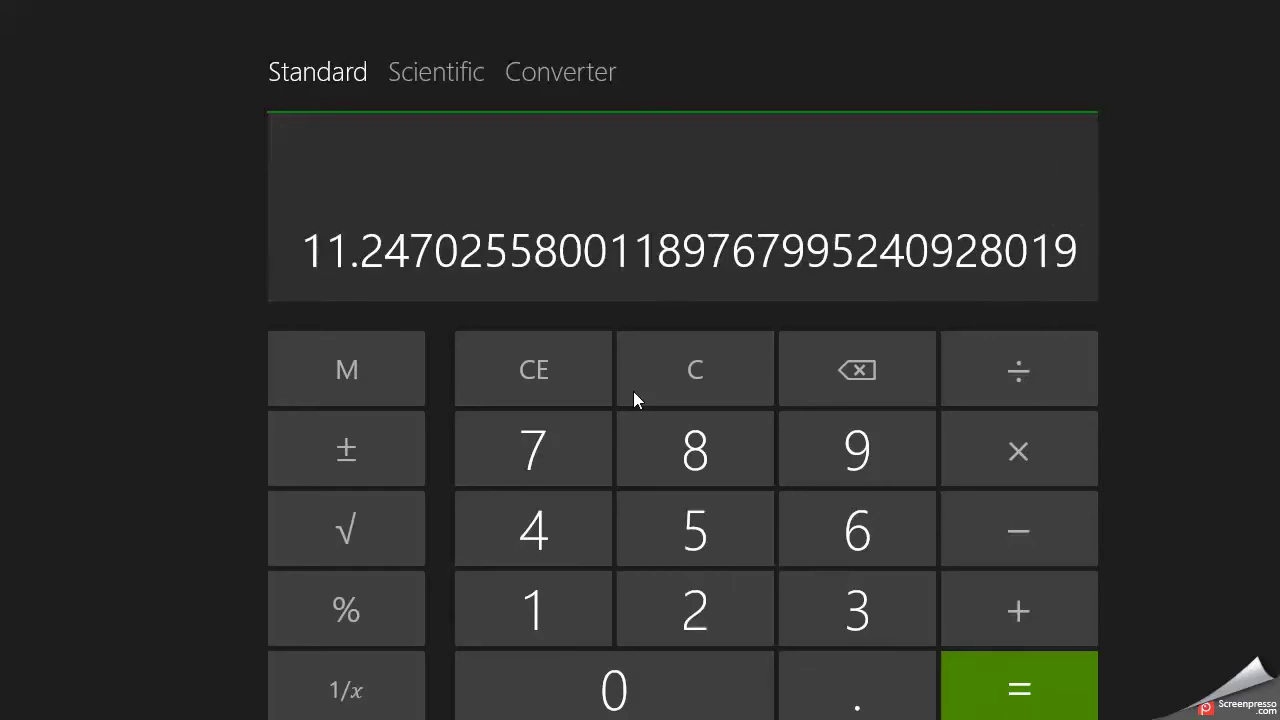
Switch back to AACALC9 and set the Max Head Area to 11.24 m2
key(alt+Tab)
text(11.25)
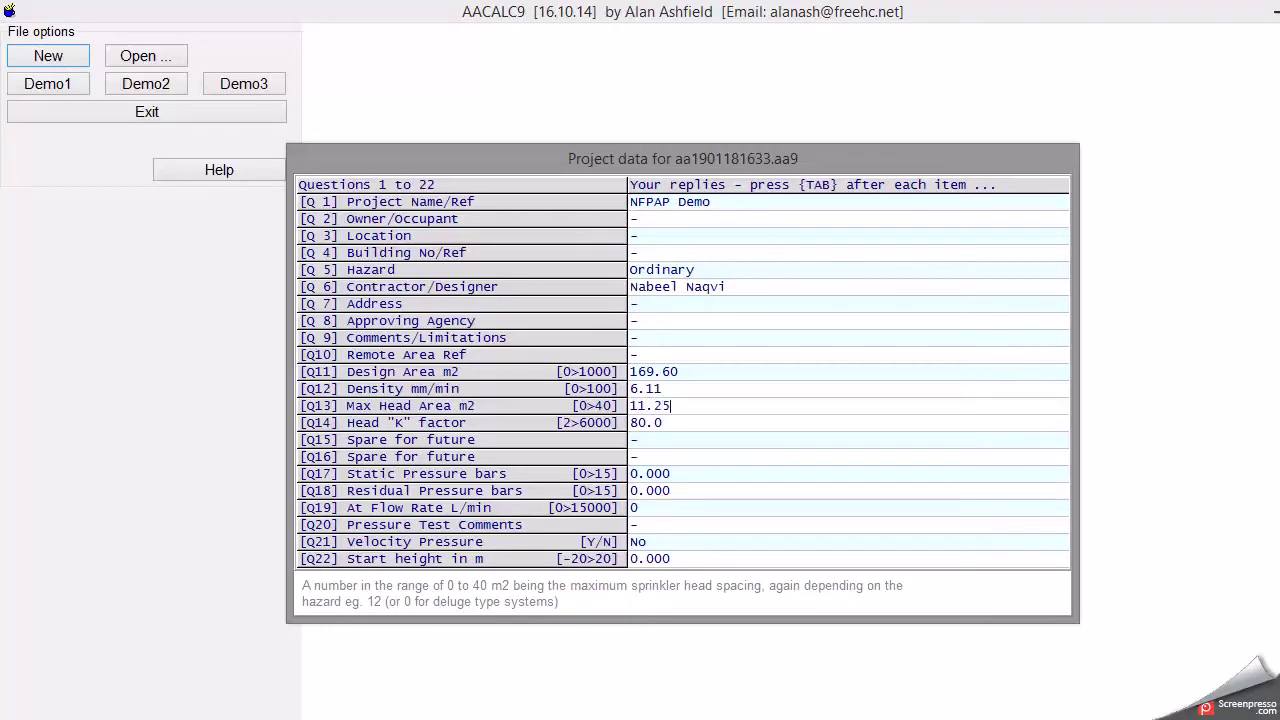
key(Return)
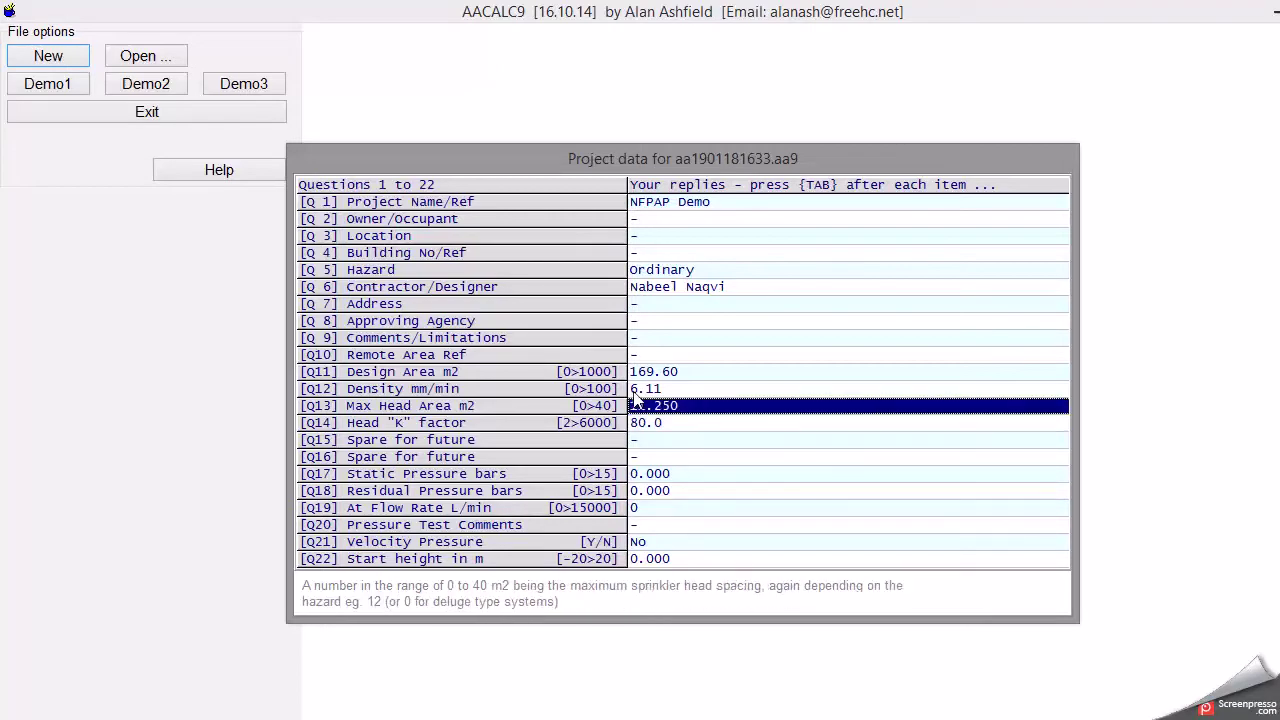
key(End)
key(BackSpace)
key(BackSpace)
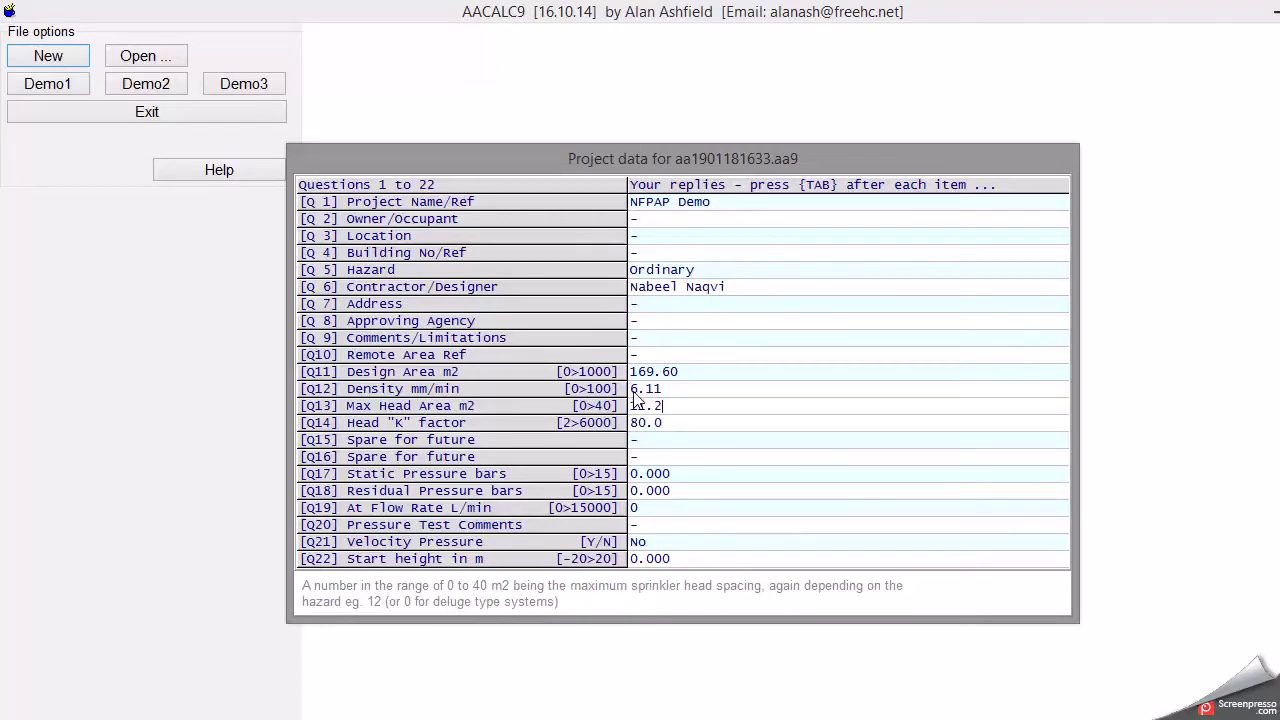
text(4)
key(Return)
key(Tab)
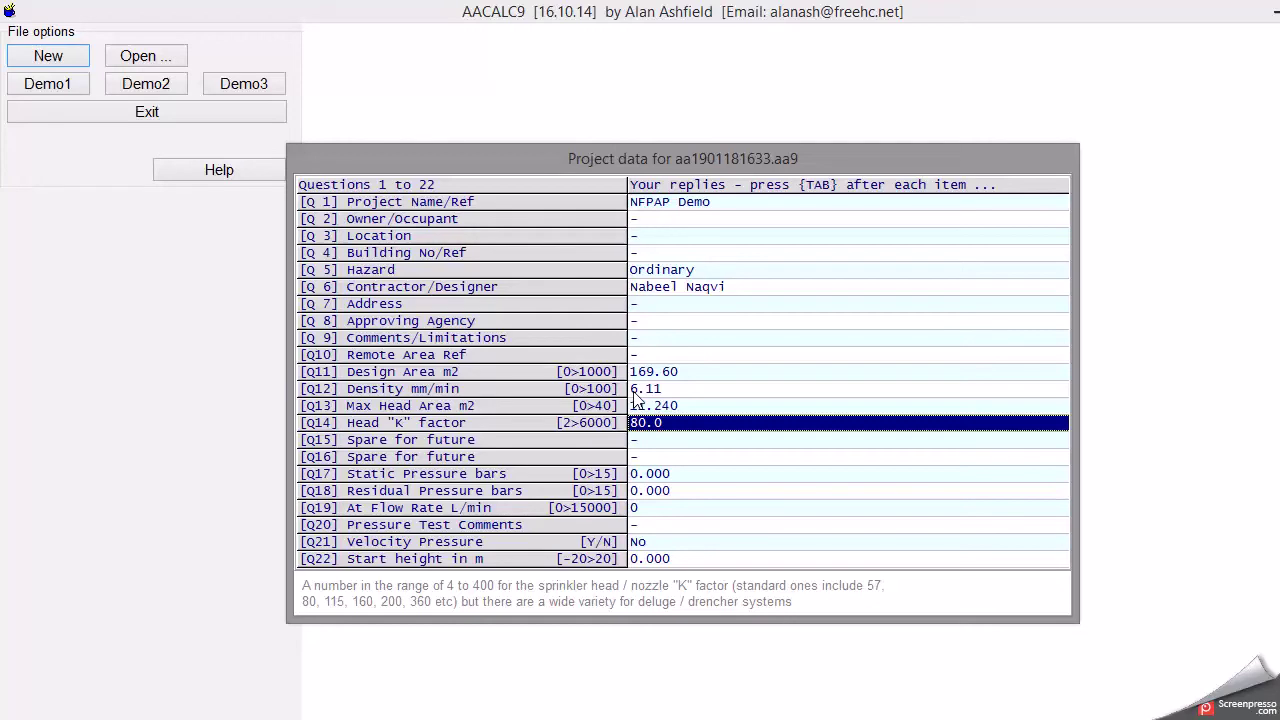
Keep the K factor of 80 and the remaining defaults, close the project data and accept the file storage message
key(Tab)
key(shift+Tab)
key(Tab)
key(Tab)
key(Tab)
key(Tab)
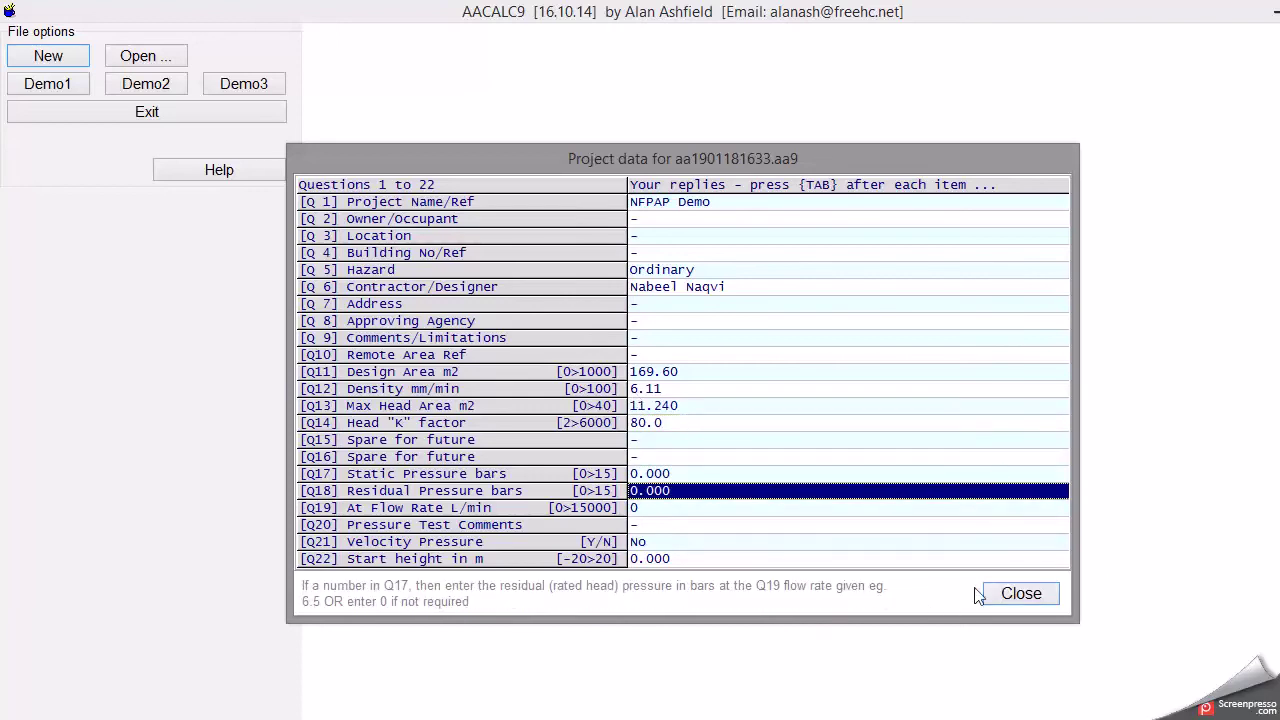
click(1020, 596)
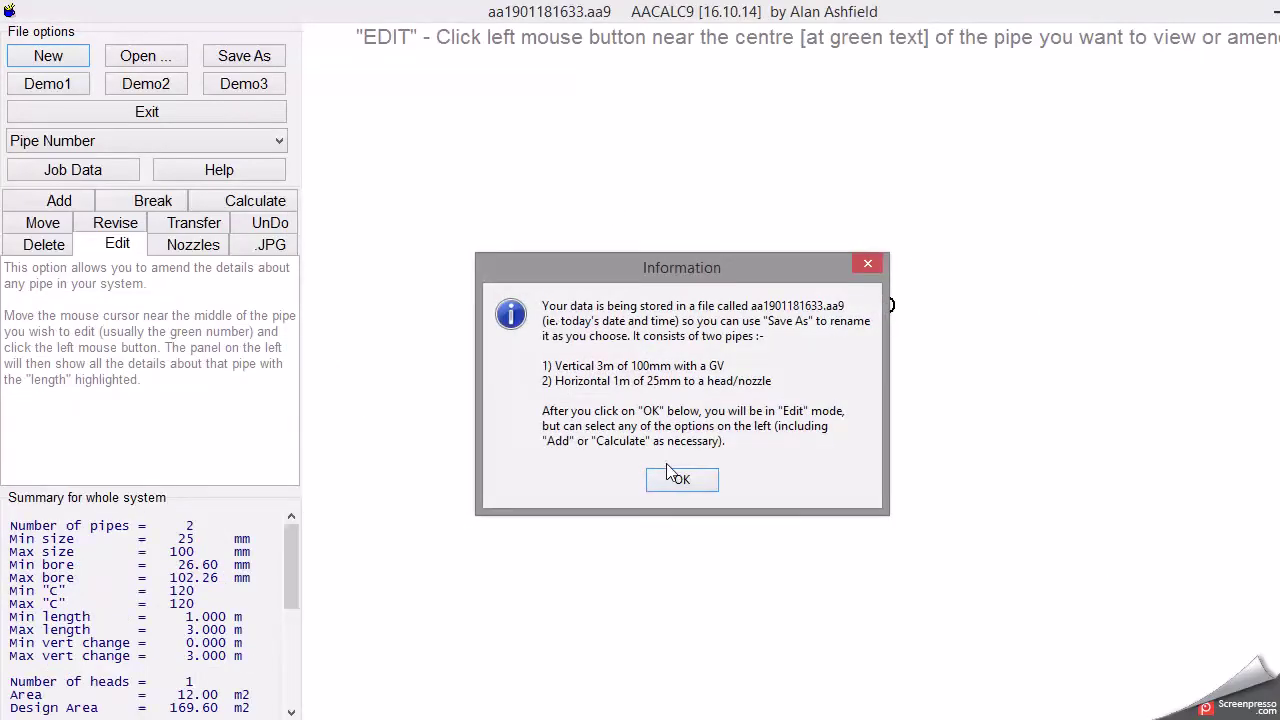
click(668, 473)
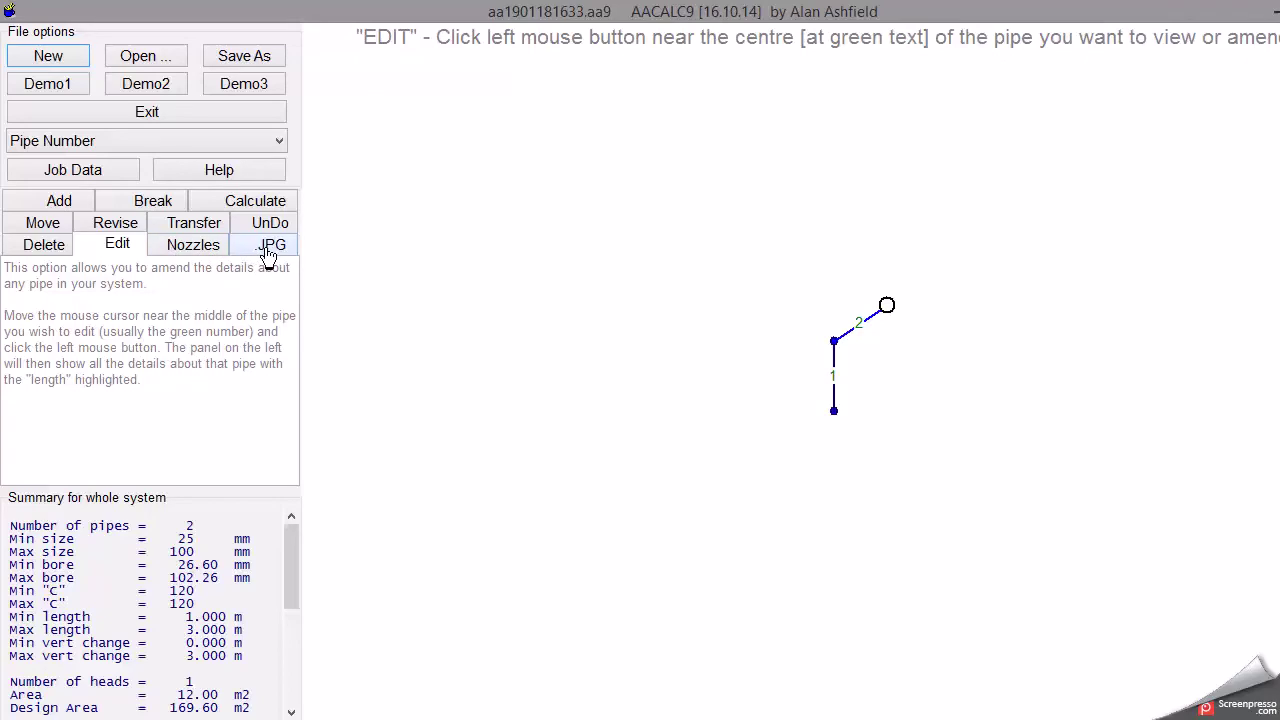
Move the pipe ends and the head so pipe 1 runs horizontally at the drawing's lower left and pipe 2 rises vertically from it
click(42, 222)
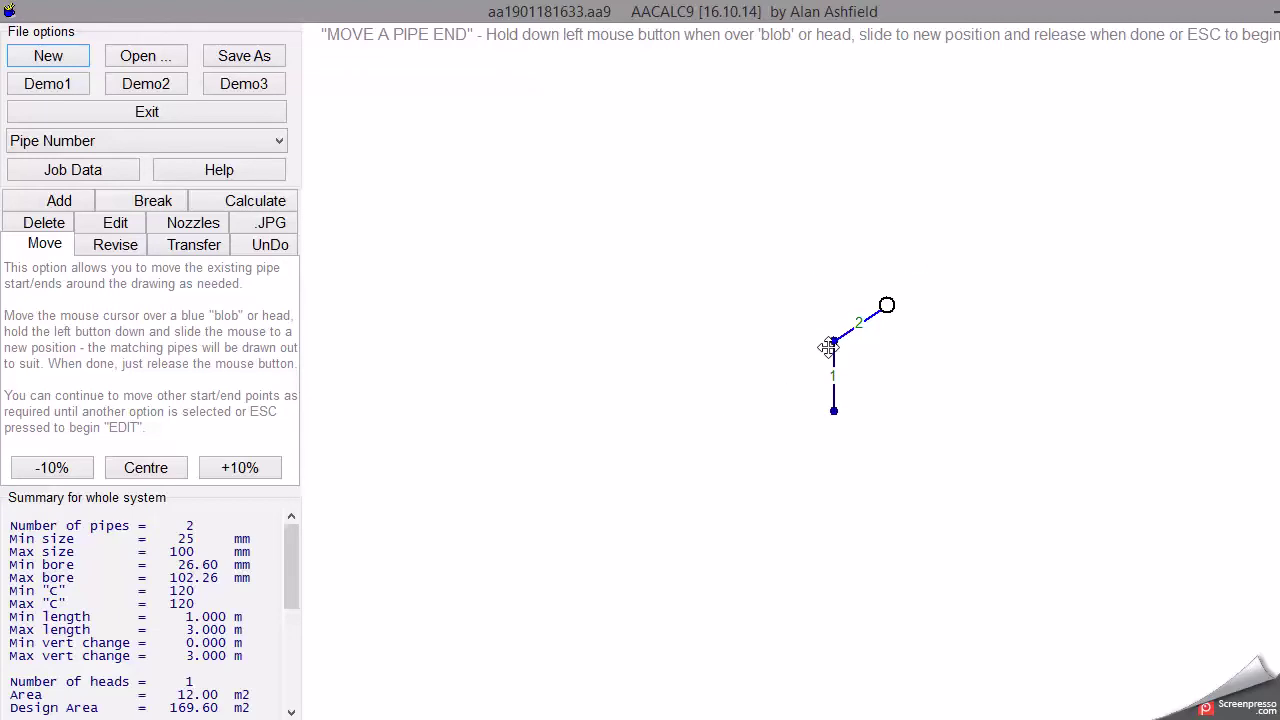
drag(834, 344, 416, 561)
drag(834, 416, 325, 569)
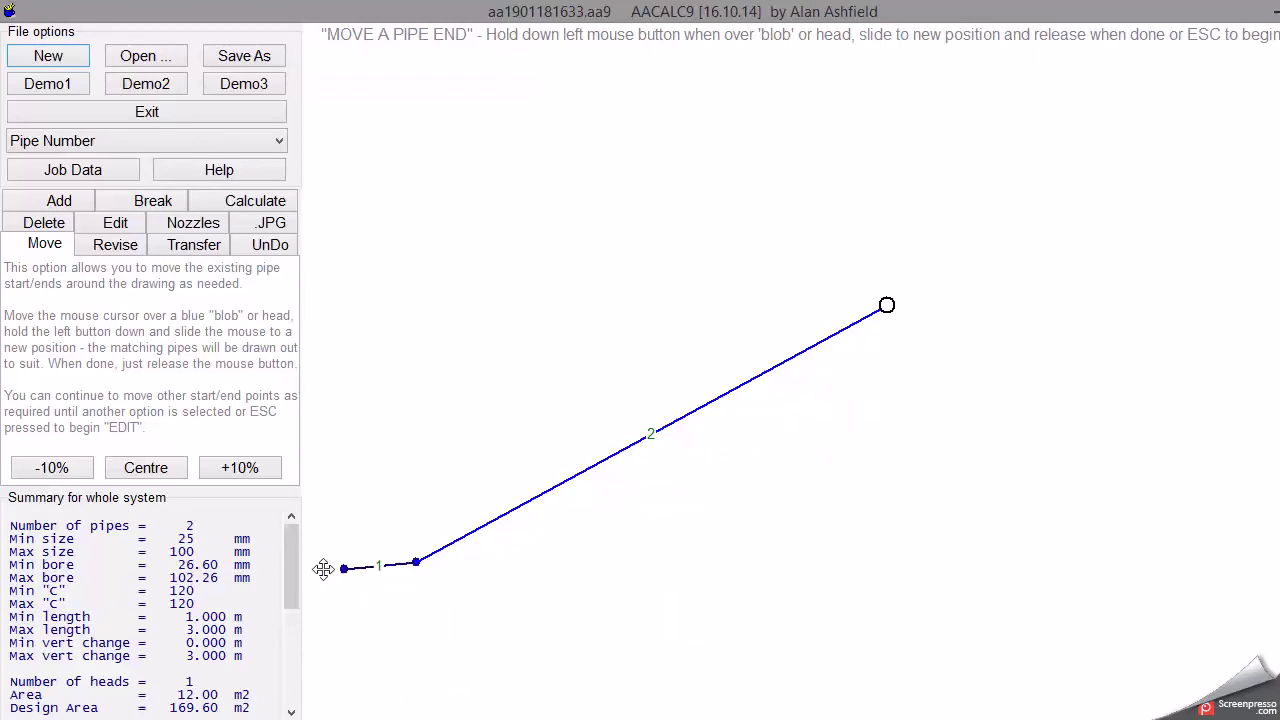
drag(416, 562, 528, 638)
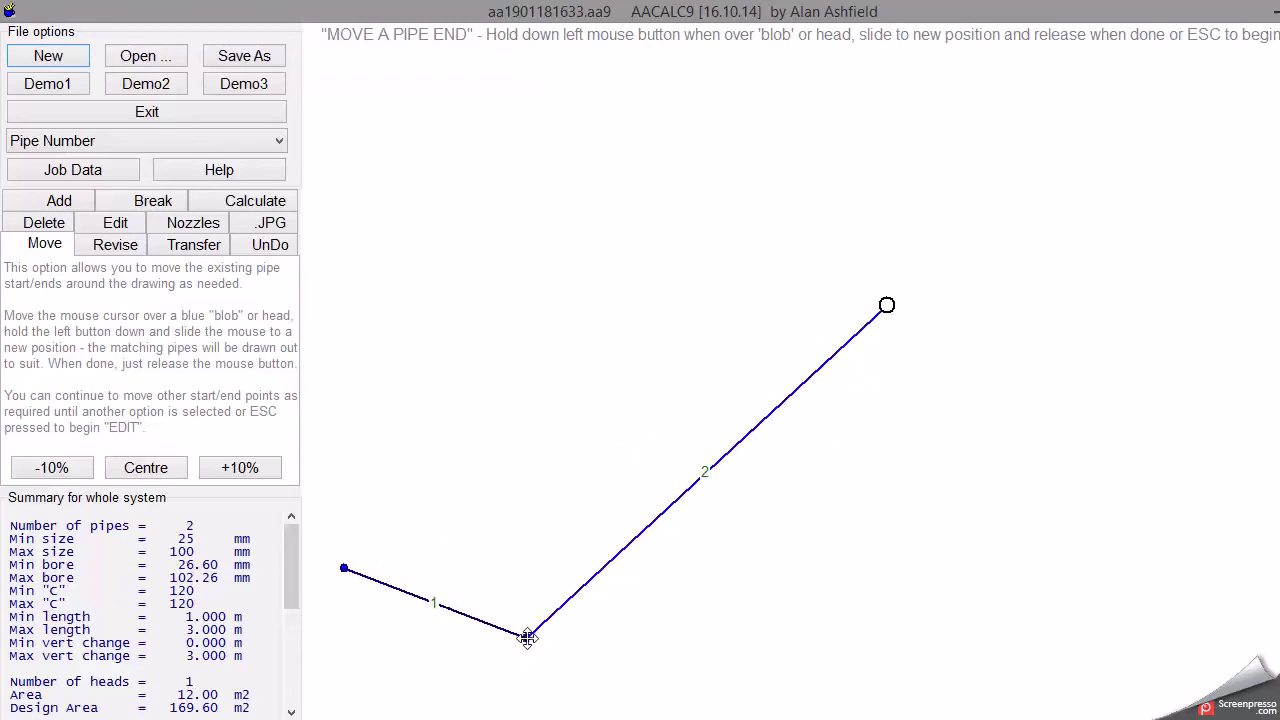
drag(343, 569, 356, 635)
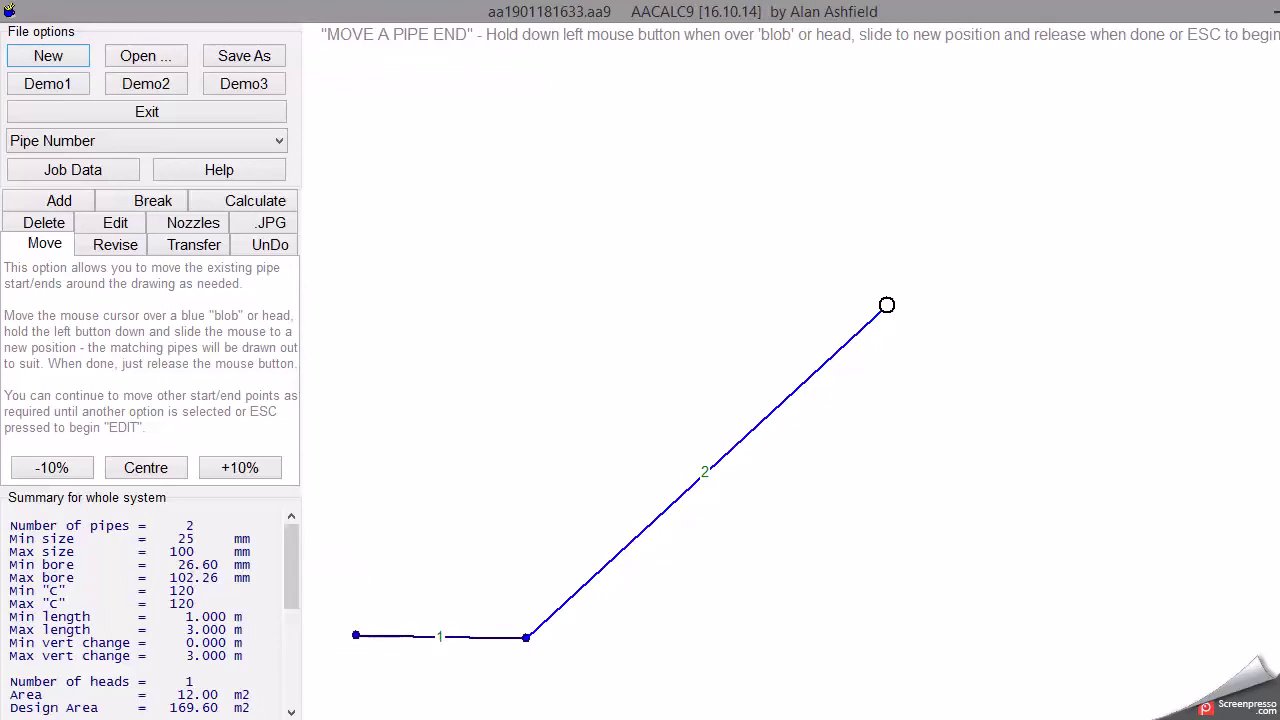
drag(885, 306, 528, 445)
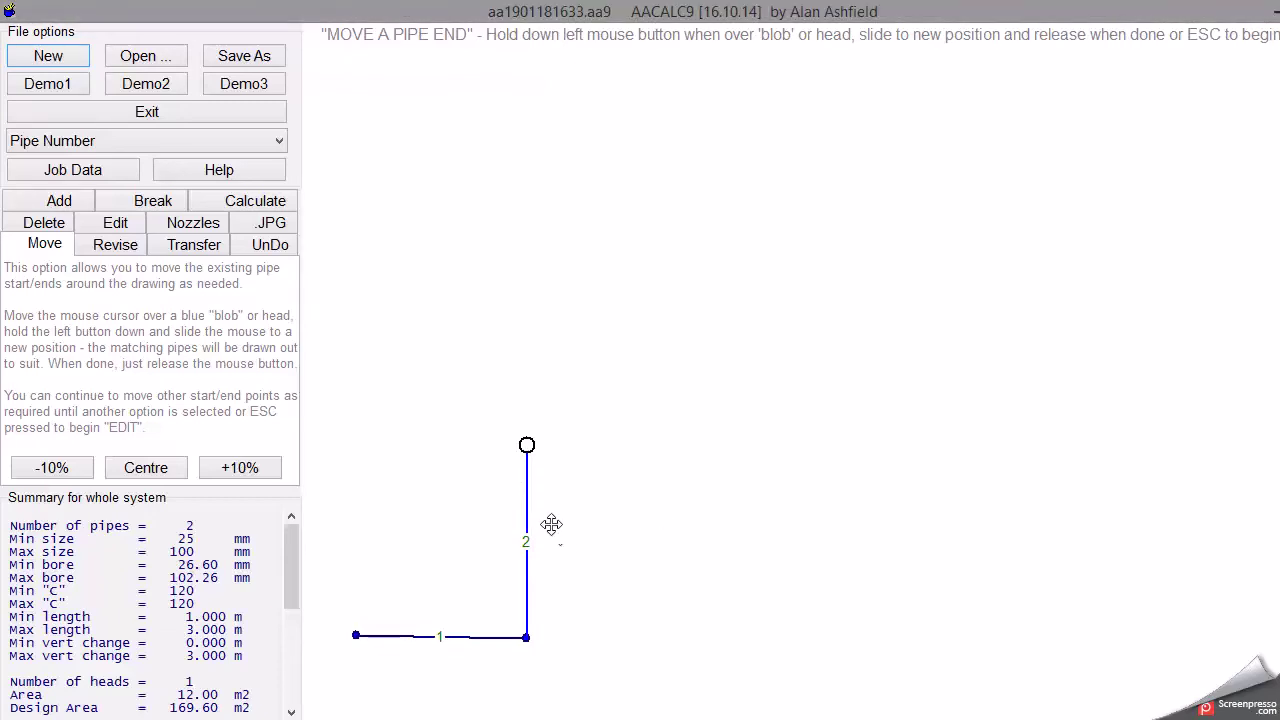
Add a long pipe rising diagonally rightward from the head on pipe 2, and another sloping down to the right from its far end
click(59, 203)
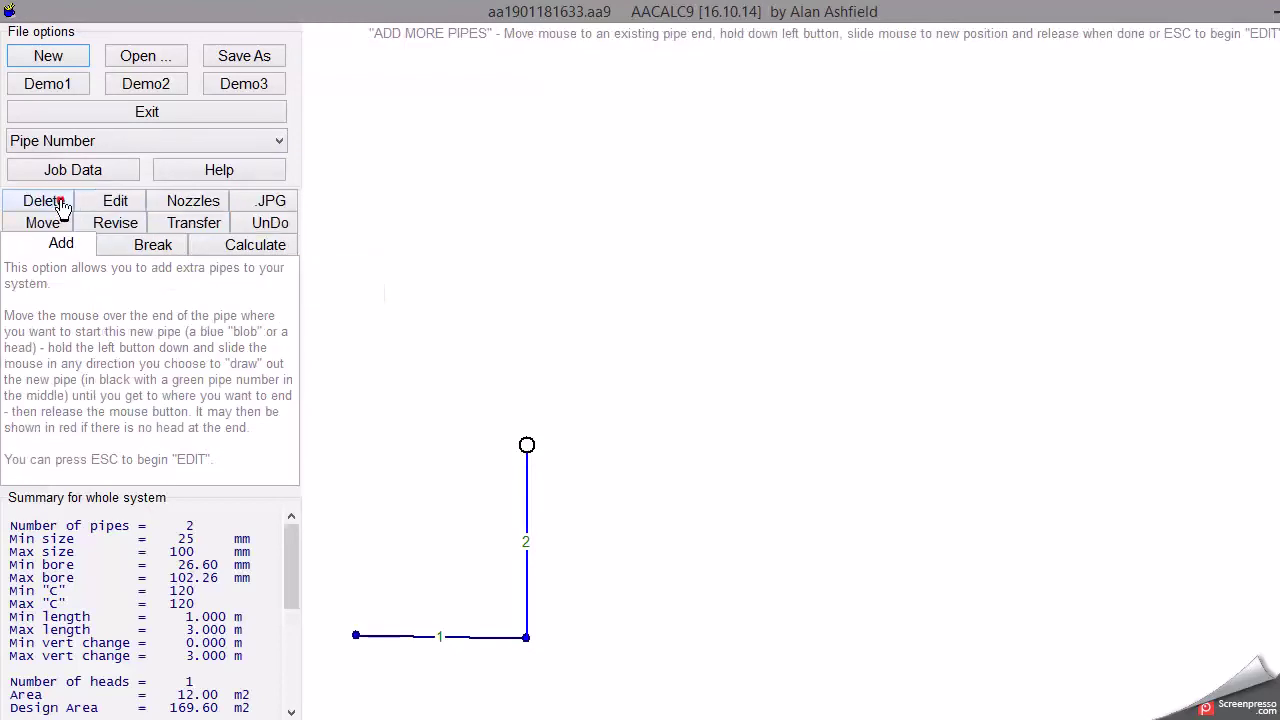
drag(527, 445, 1005, 223)
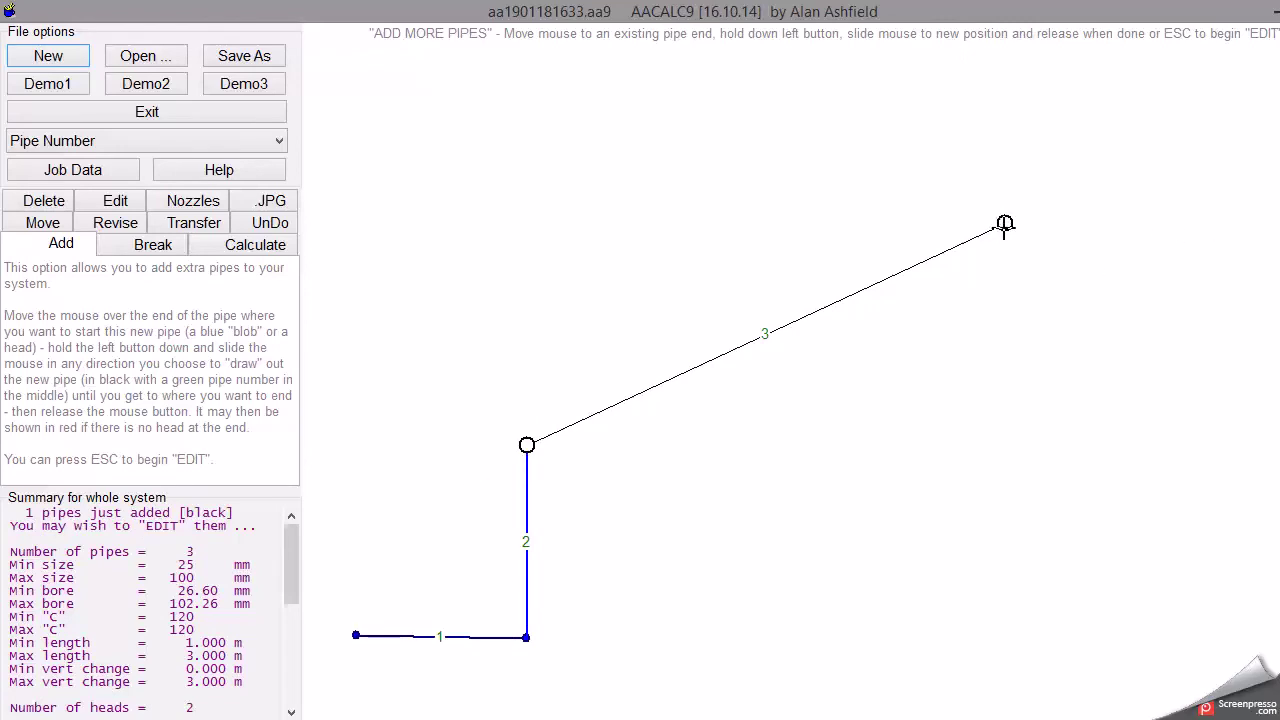
drag(1005, 223, 1205, 410)
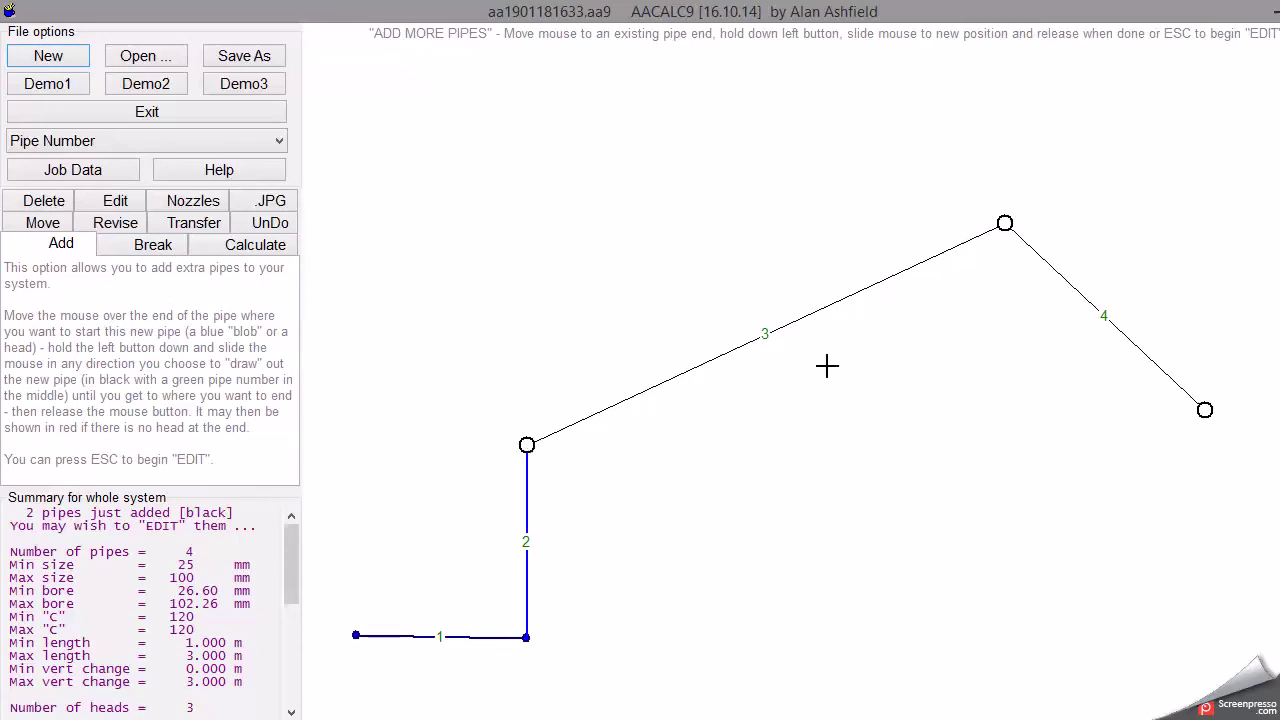
Break pipe 3 in two at its middle
click(155, 245)
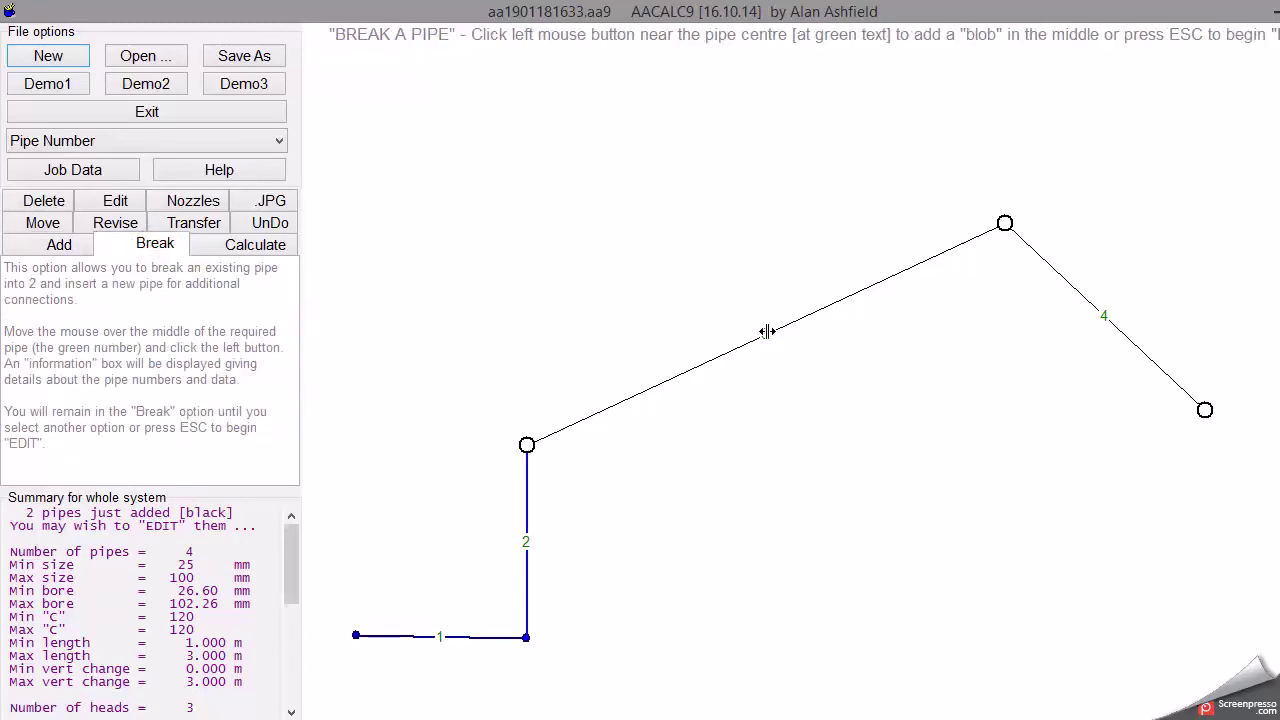